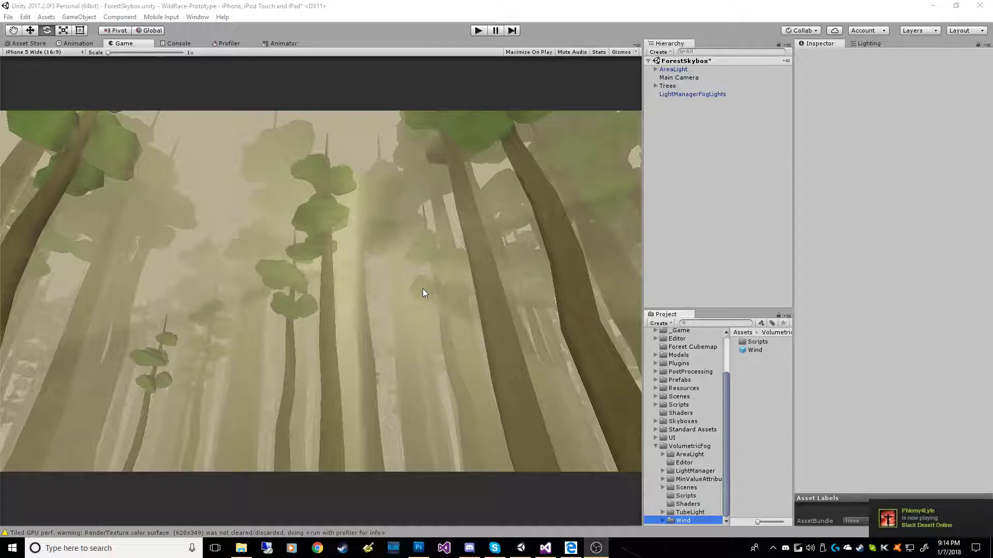
- Select Main Camera to show its Transform, Camera, Post Processing and Volumetric Fog components
left_click(688, 78)
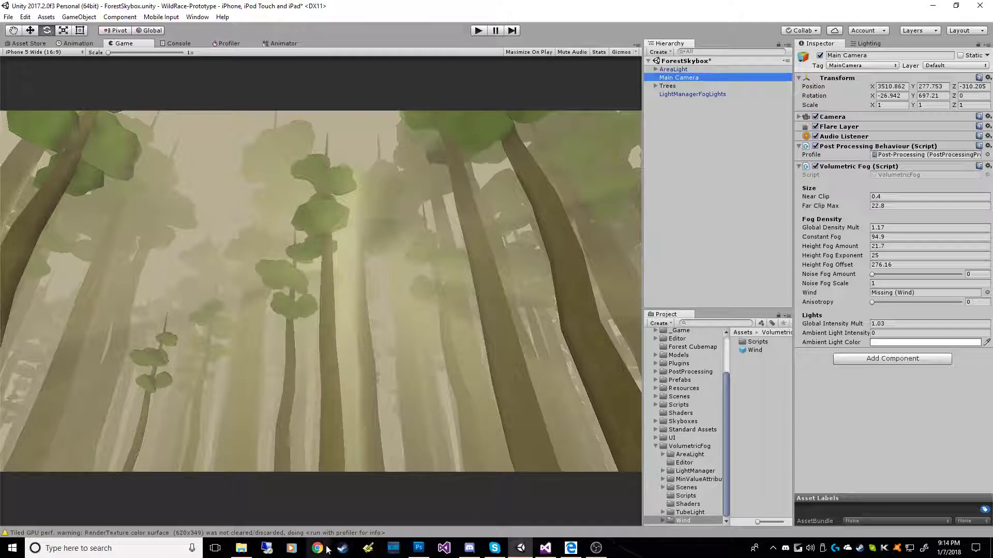
- Open the 900 x 600 sunlit forest photo from regiongraz.at in Bing Images, then minimize and restore Edge
mouse_move(576, 553)
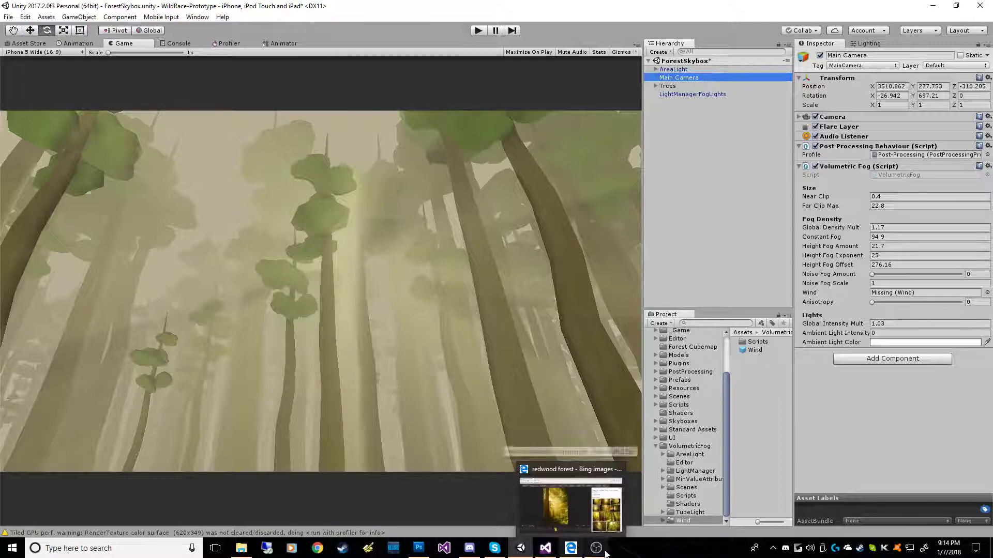
left_click(568, 504)
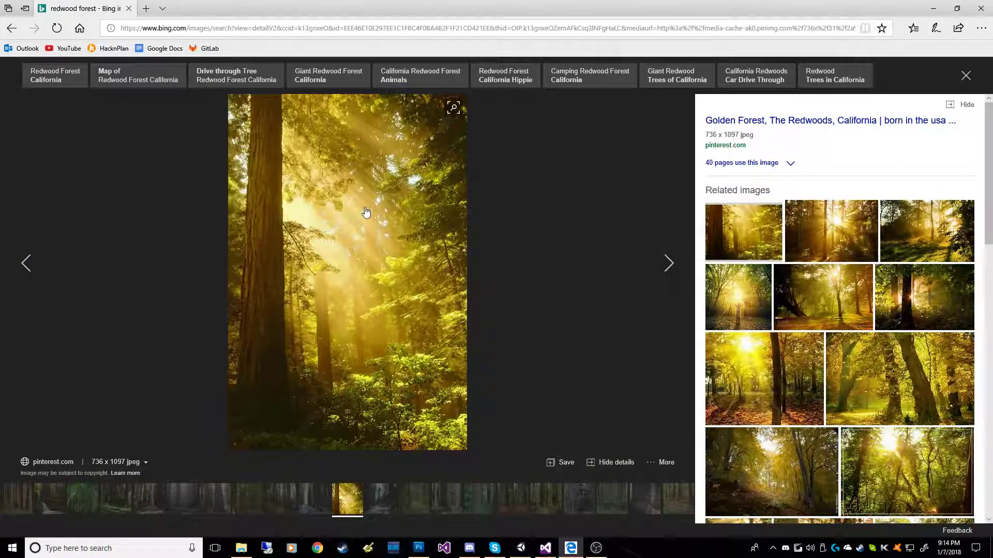
left_click(831, 232)
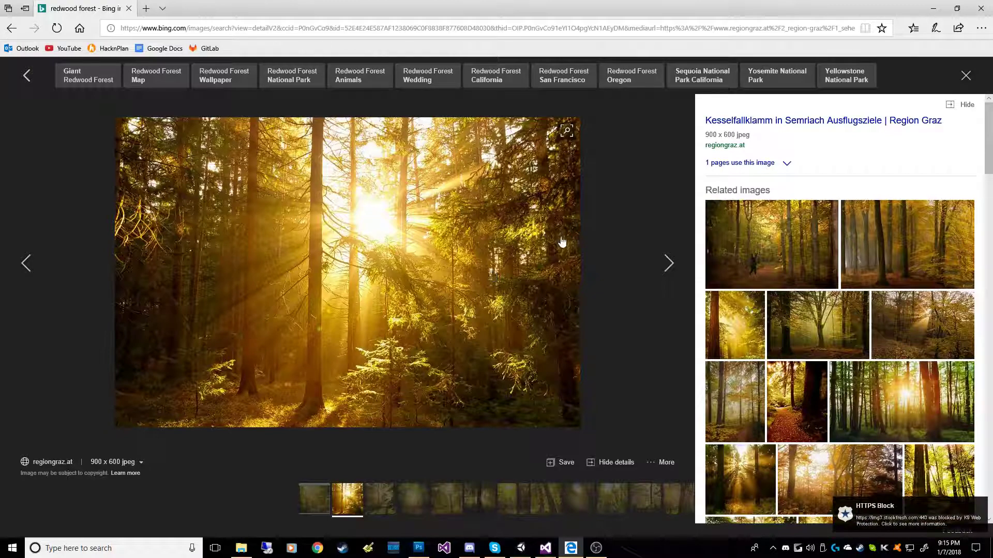
left_click(937, 6)
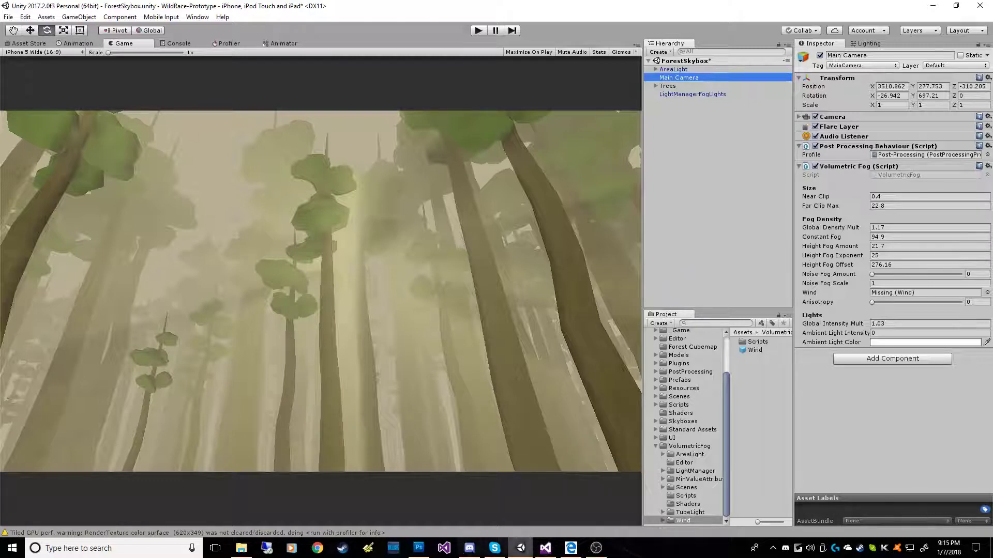
left_click(571, 549)
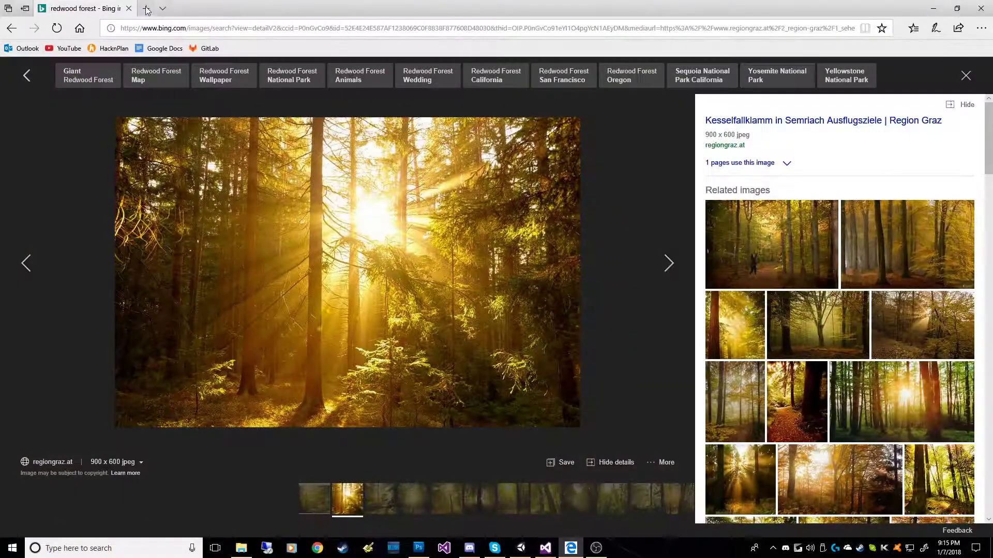
- Search Bing for 'volumetric fog' in a new tab
left_click(147, 9)
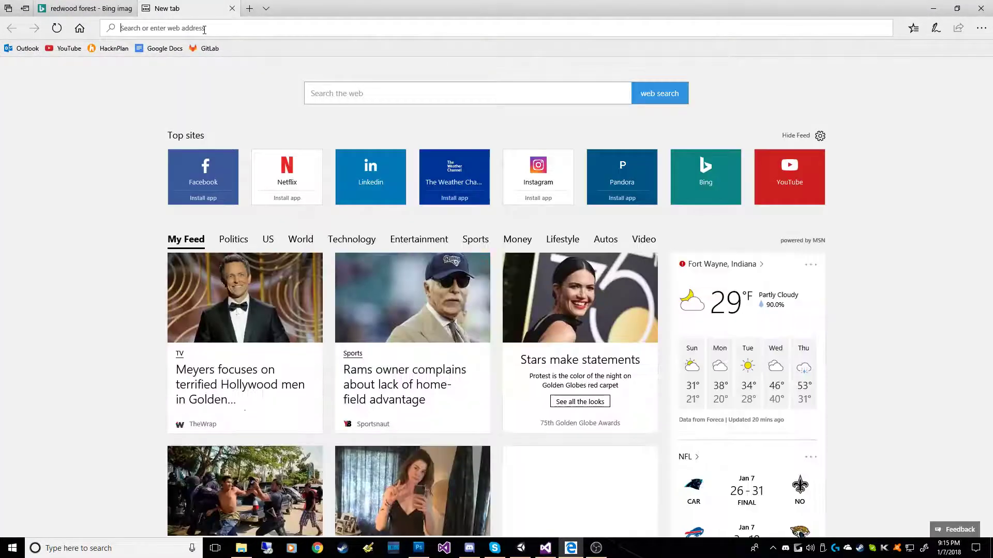
type("volumetric fog")
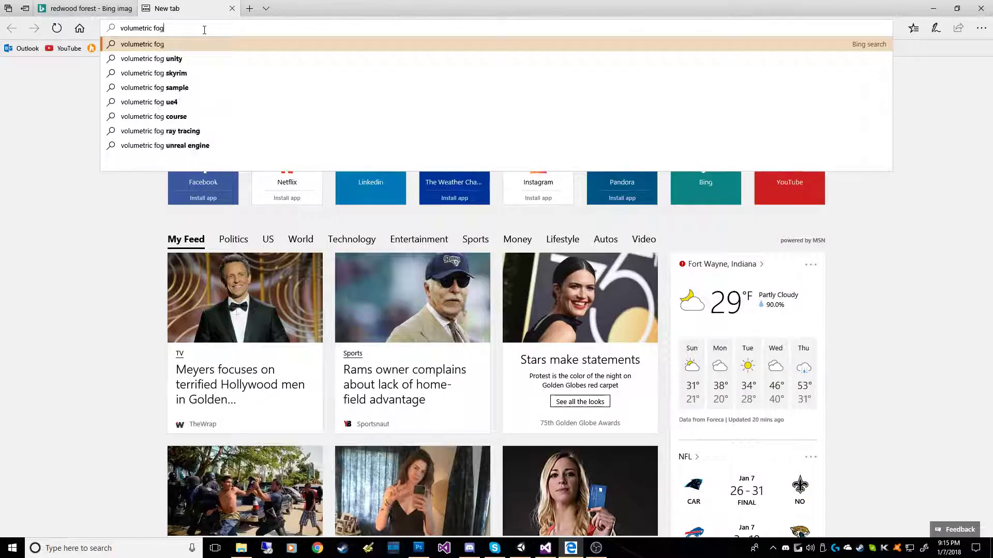
key("Return")
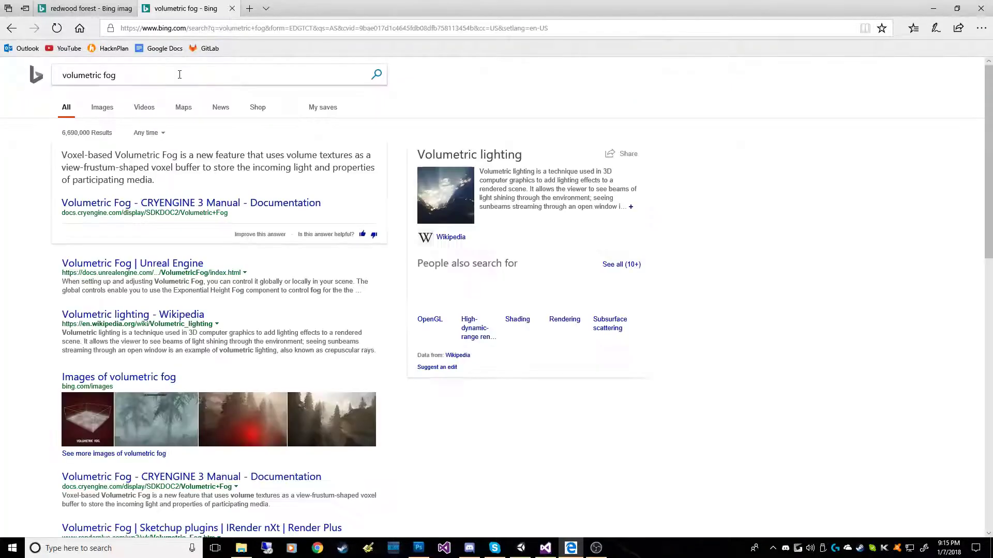
- Refine the query to 'unity volumetric fog' and scroll down to the GitHub VolumetricLighting result
left_click(182, 74)
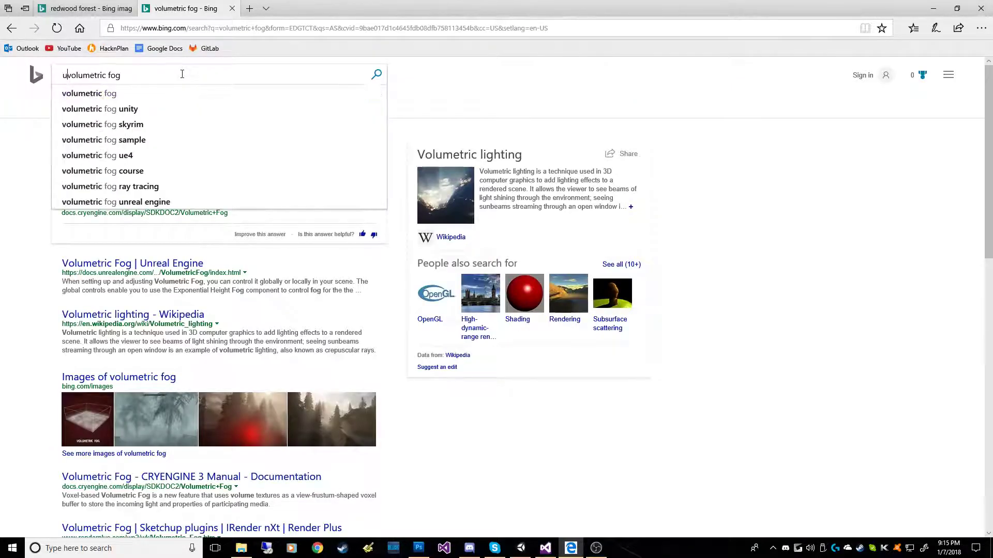
type("unity")
key("Return")
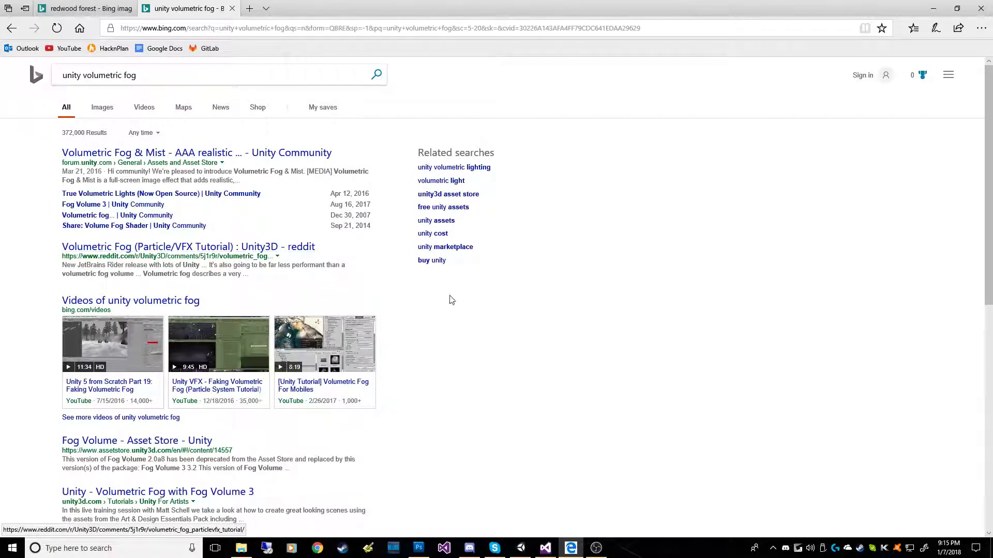
scroll(494, 308, "down", 2)
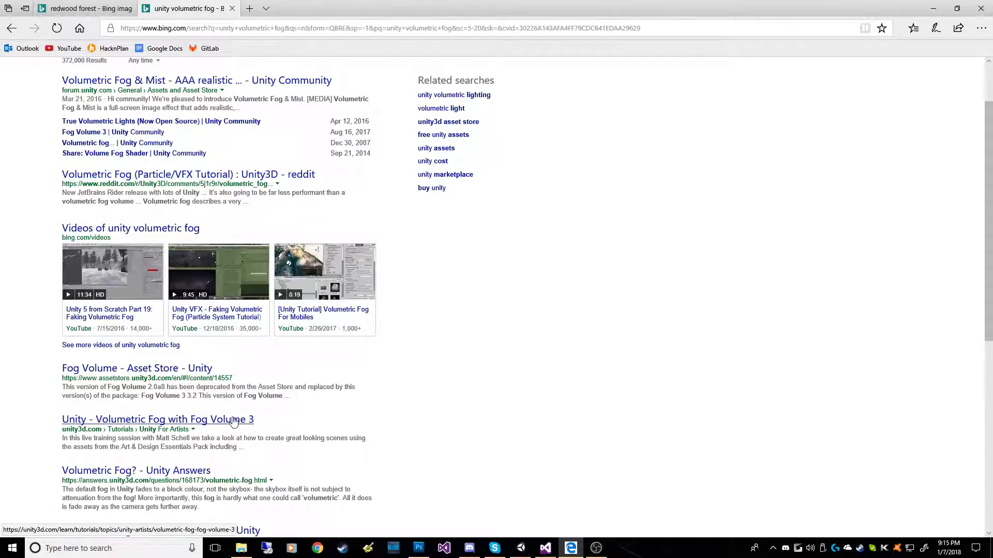
scroll(243, 388, "down", 4)
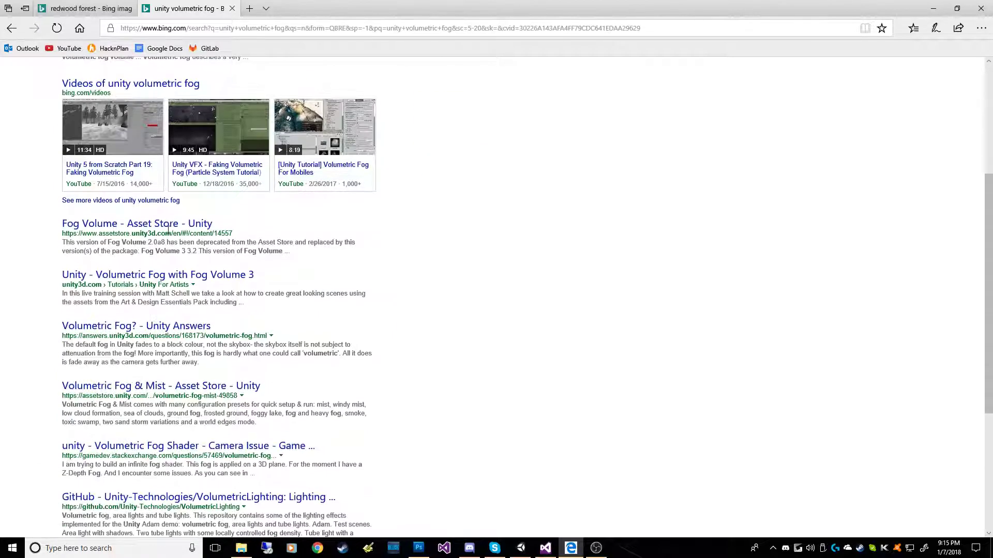
scroll(233, 362, "down", 2)
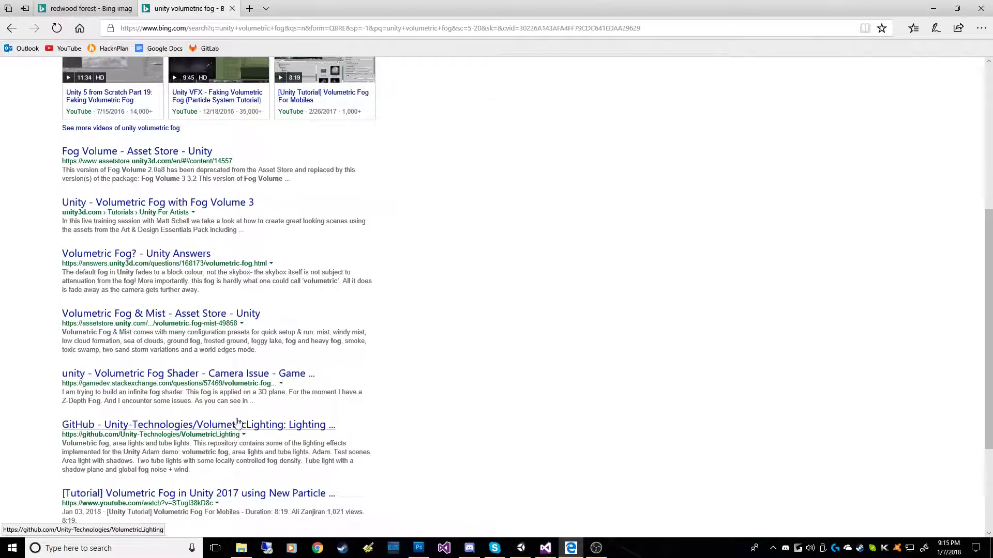
- Open the Unity-Technologies VolumetricLighting repository and browse its README's Adam demo and test scenes
left_click(239, 424)
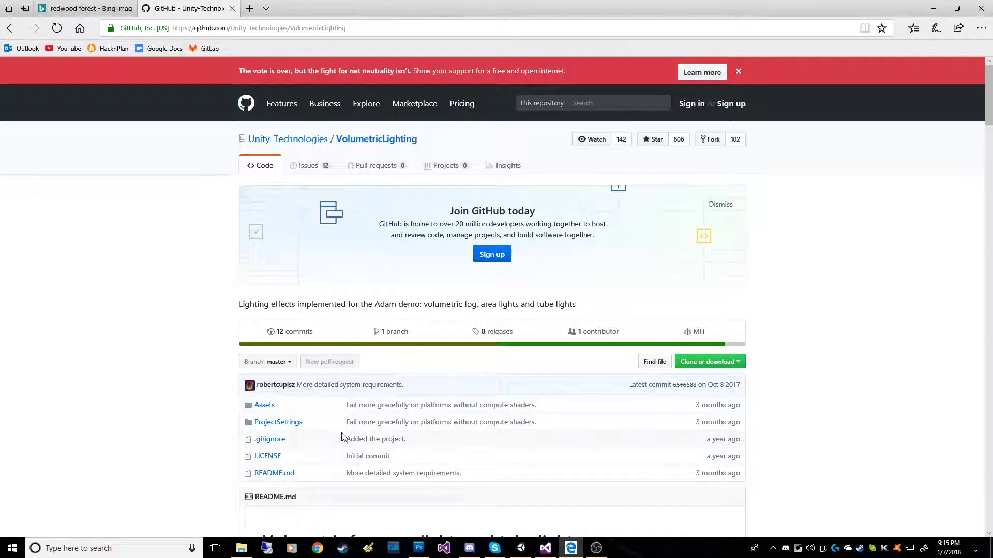
scroll(355, 448, "down", 7)
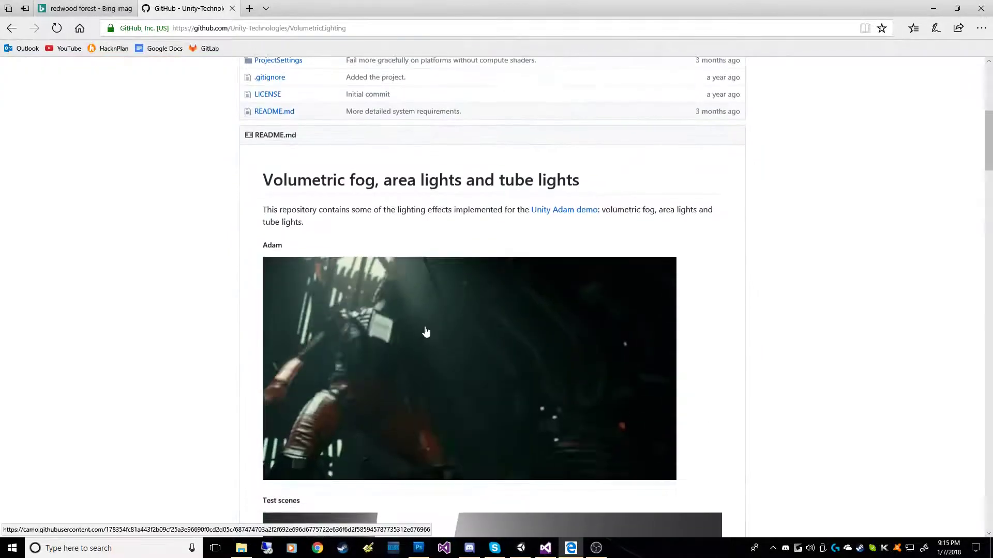
scroll(466, 326, "down", 1)
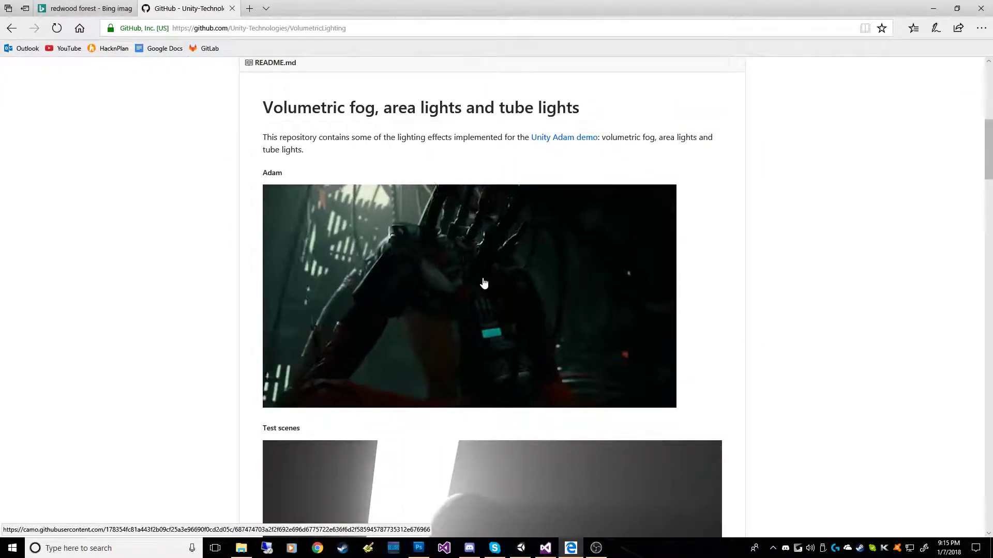
scroll(480, 264, "up", 1)
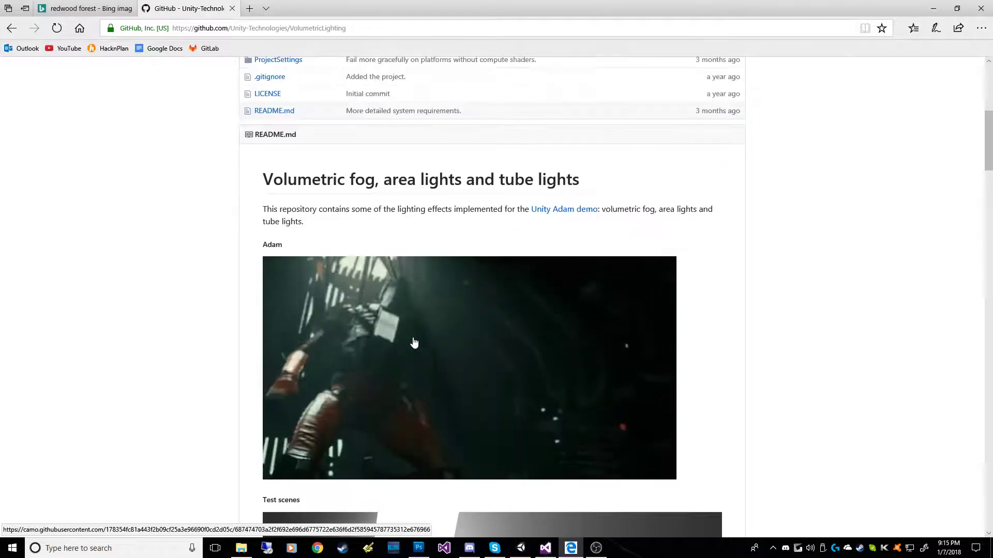
scroll(461, 321, "down", 7)
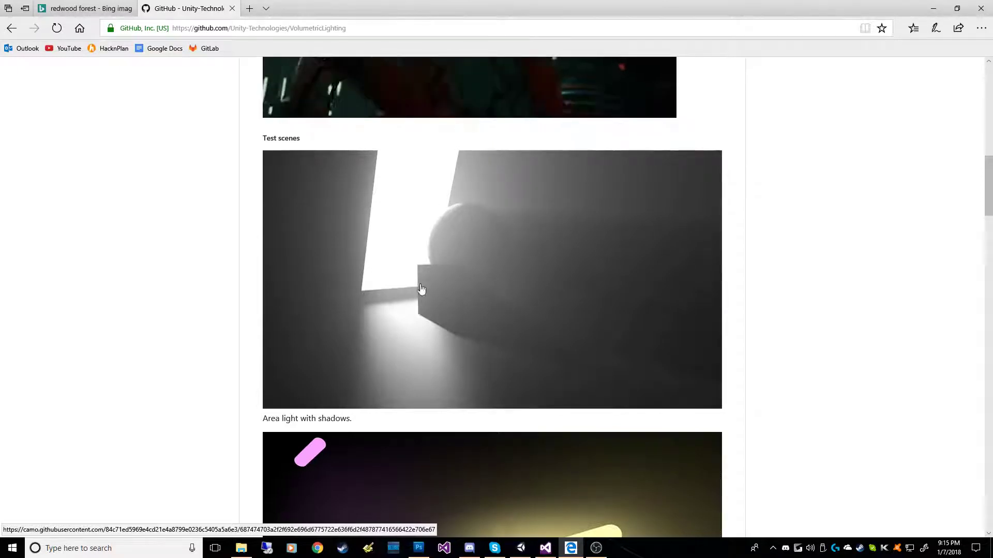
scroll(501, 250, "down", 4)
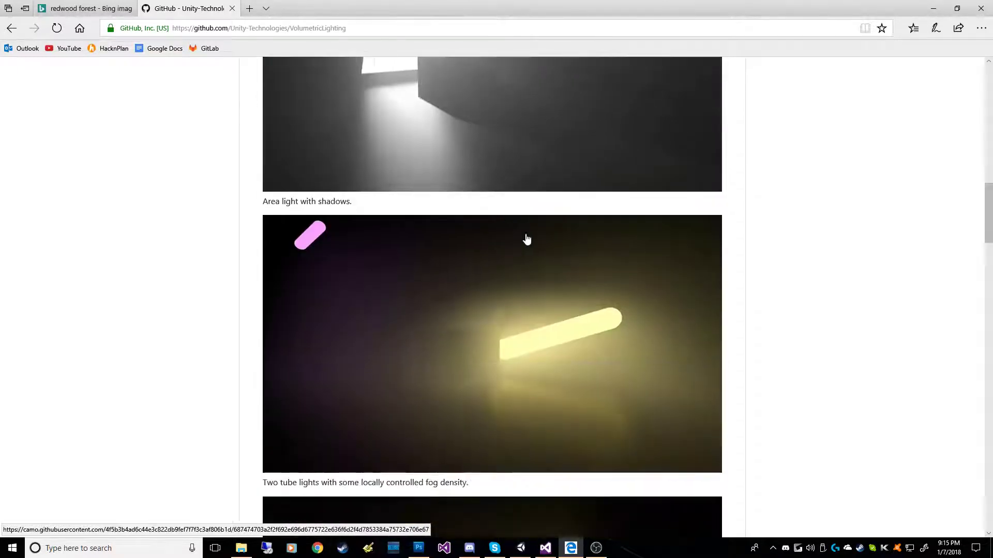
scroll(452, 205, "up", 6)
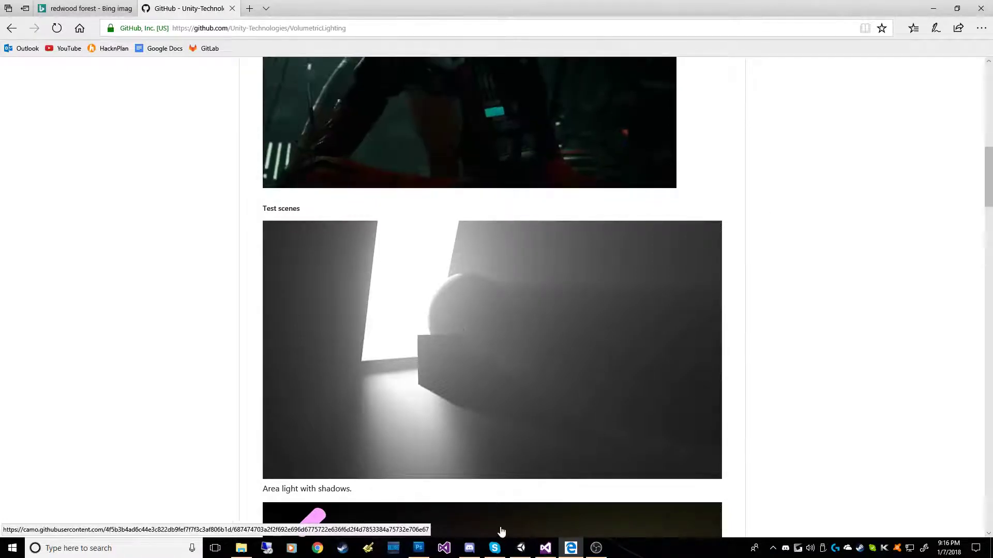
- Go back to the redwood forest Bing tab, then switch to the Unity editor
left_click(96, 4)
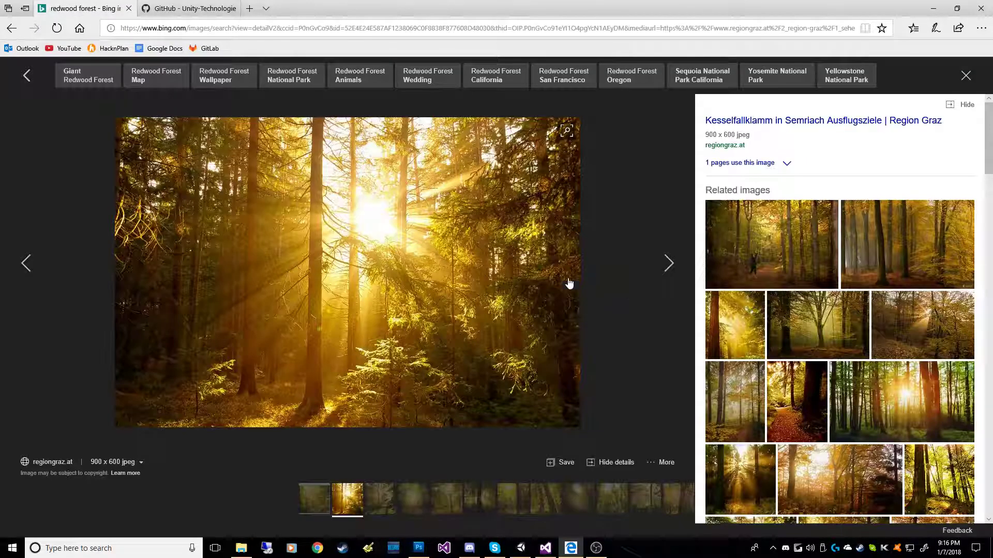
left_click(521, 548)
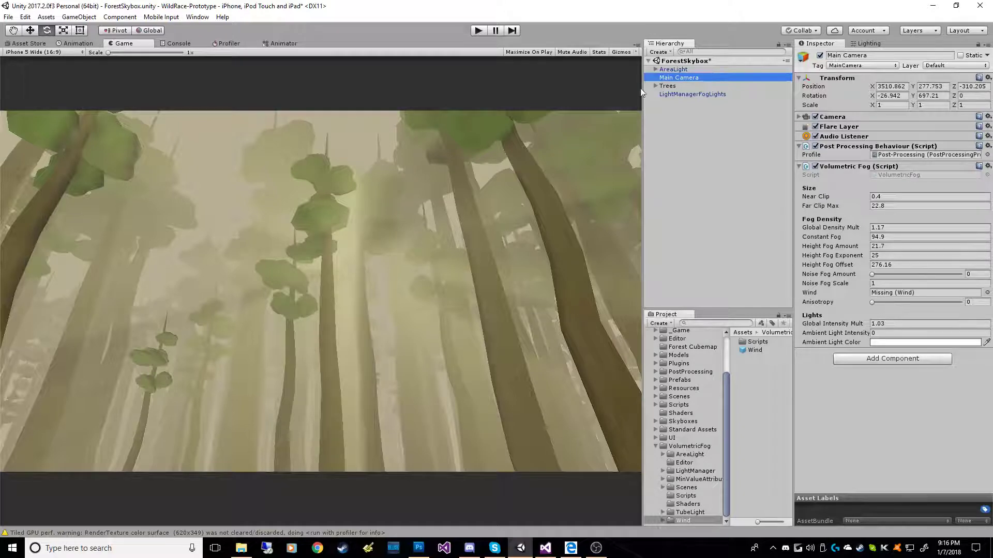
- Inspect AreaLight and Main Camera, browse the AreaLight and VolumetricFog Scripts folders, and narrow the folder tree
left_click(672, 70)
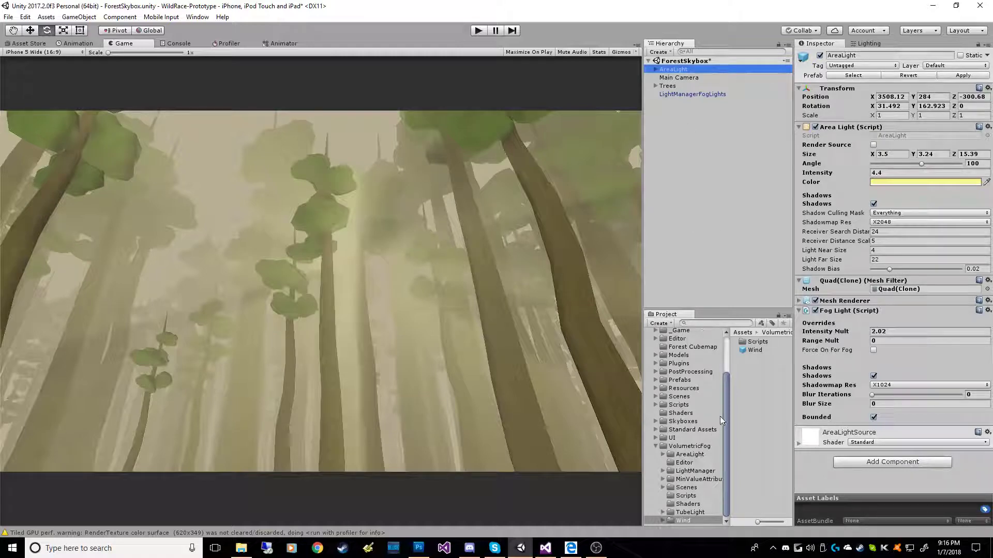
left_click(692, 455)
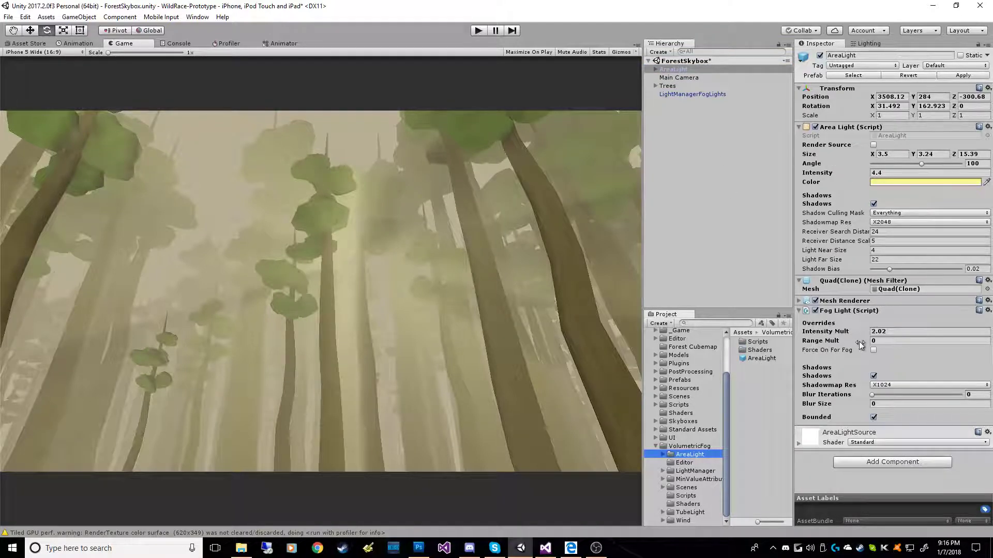
left_click(679, 79)
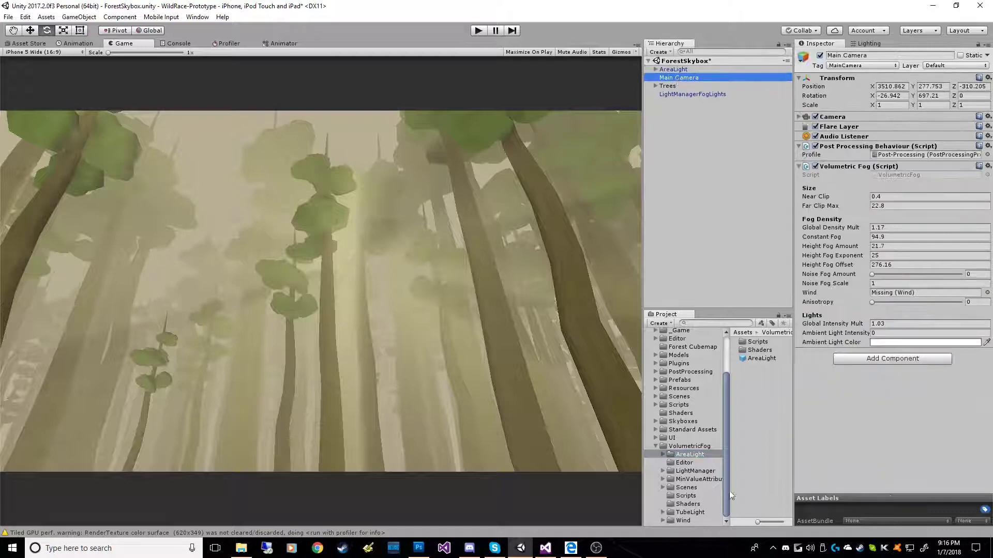
left_click(686, 496)
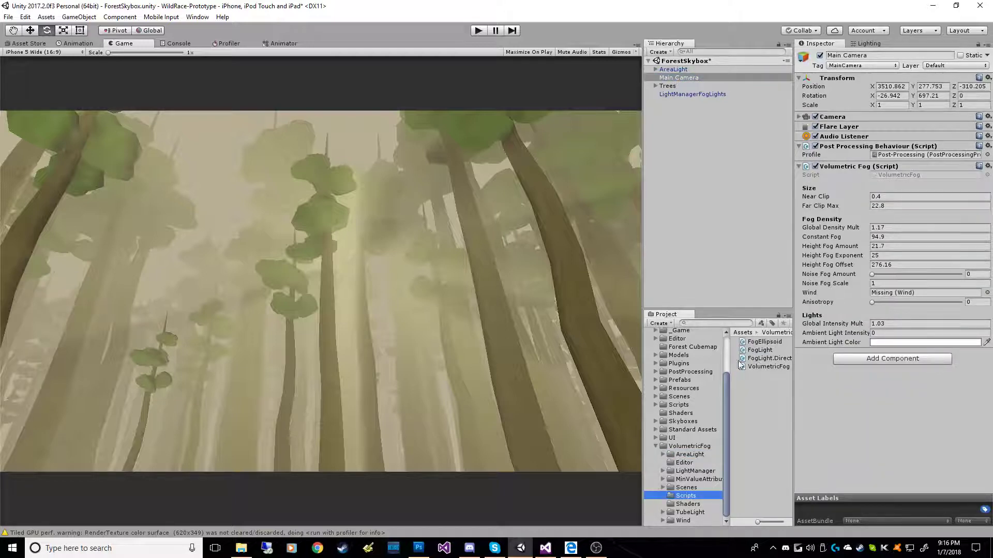
left_click_drag(727, 360, 713, 361)
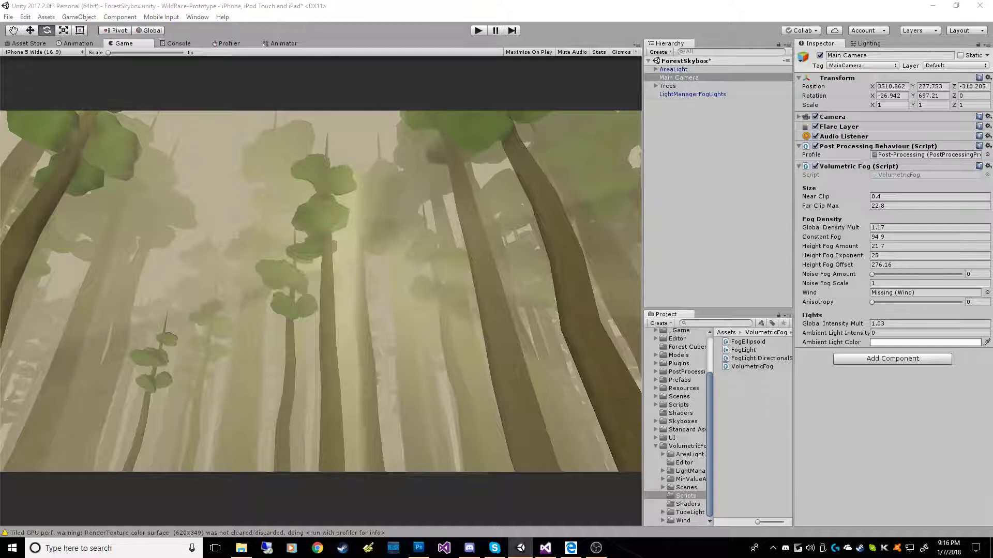
- Open the Scene view and orbit it to a low angle among the forest trees
key("ctrl+1")
scroll(413, 271, "up", 5)
left_click_drag(505, 250, 533, 196, "alt")
left_click_drag(417, 32, 332, 54)
- Frame the Scene view on AreaLight, check Main Camera, and return to AreaLight's settings
left_click(674, 69)
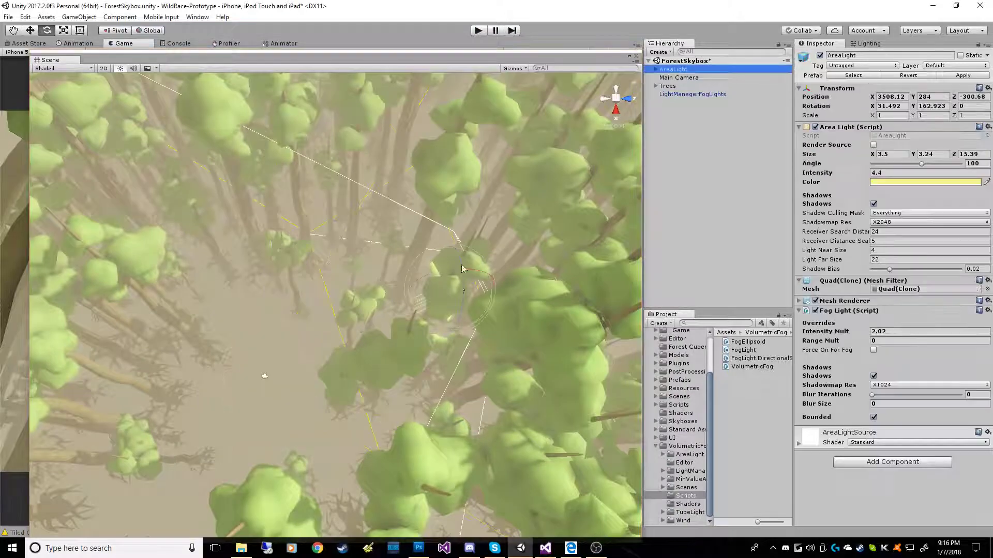
key("f")
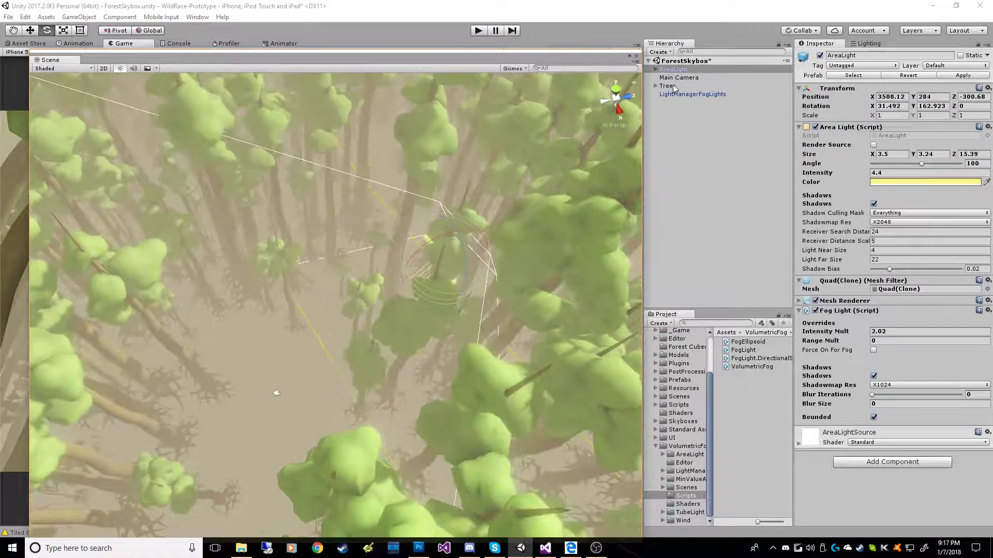
left_click(678, 78)
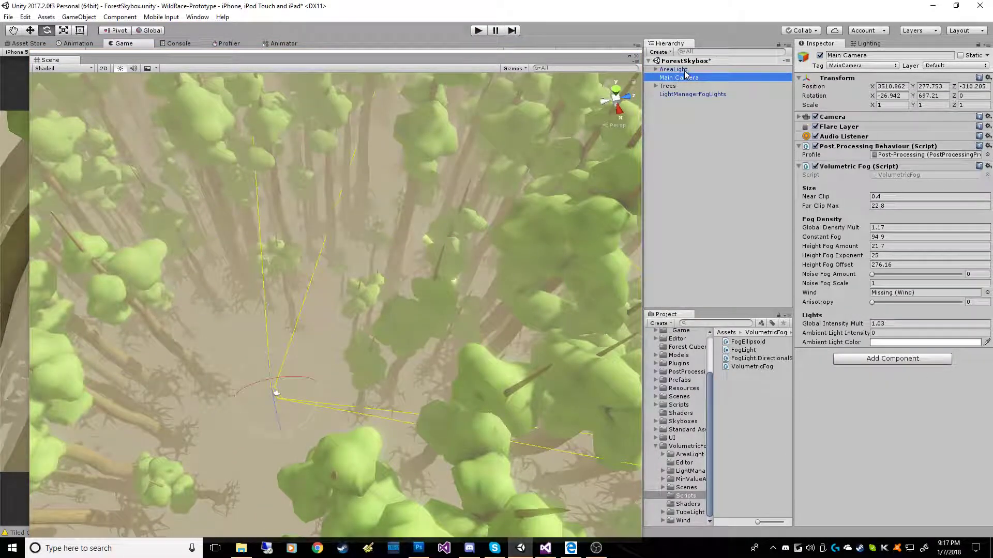
left_click(681, 70)
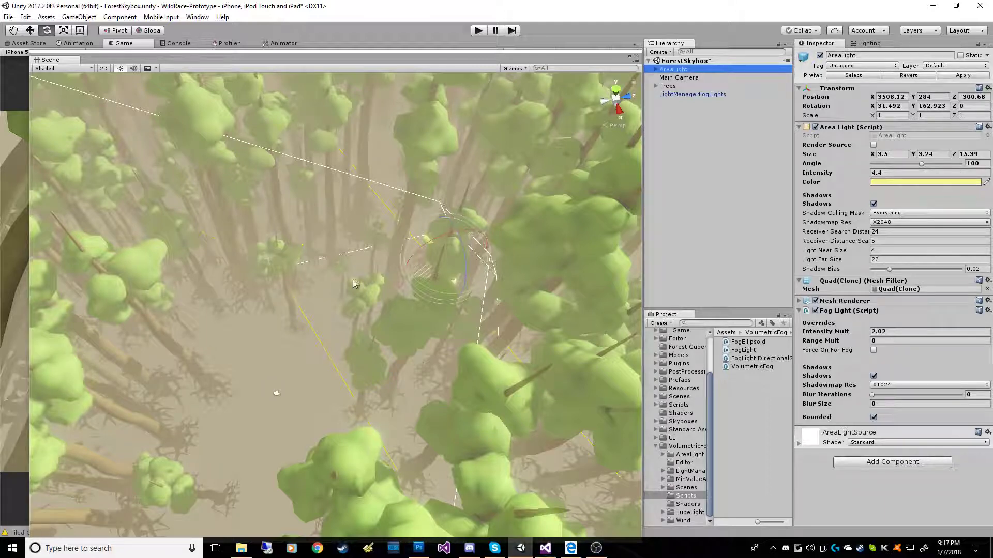
- In Lighting settings, toggle scene fog off and back on, keeping Exponential fog at density 0.09
left_click(868, 44)
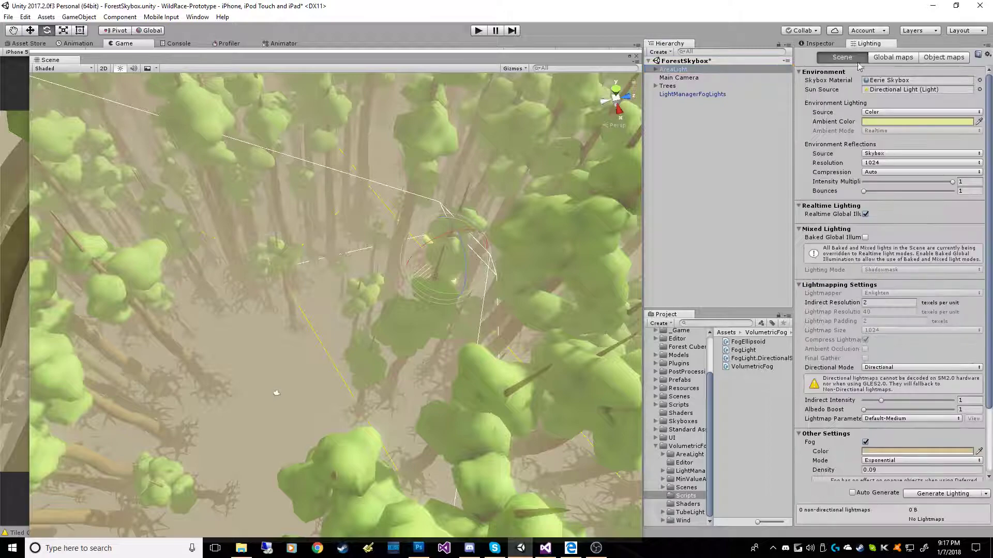
scroll(874, 279, "down", 3)
left_click(866, 365)
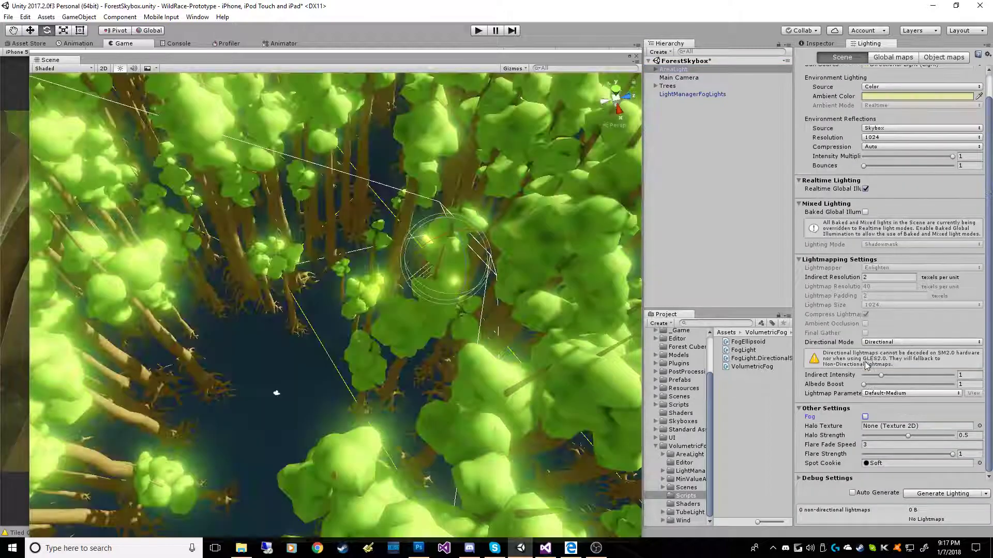
left_click(865, 417)
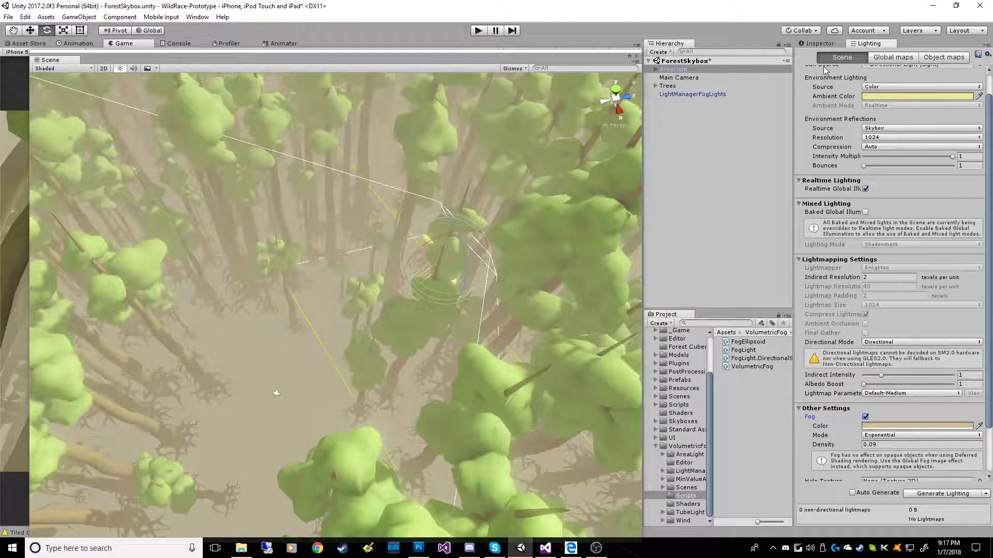
left_click_drag(399, 228, 348, 341, "alt")
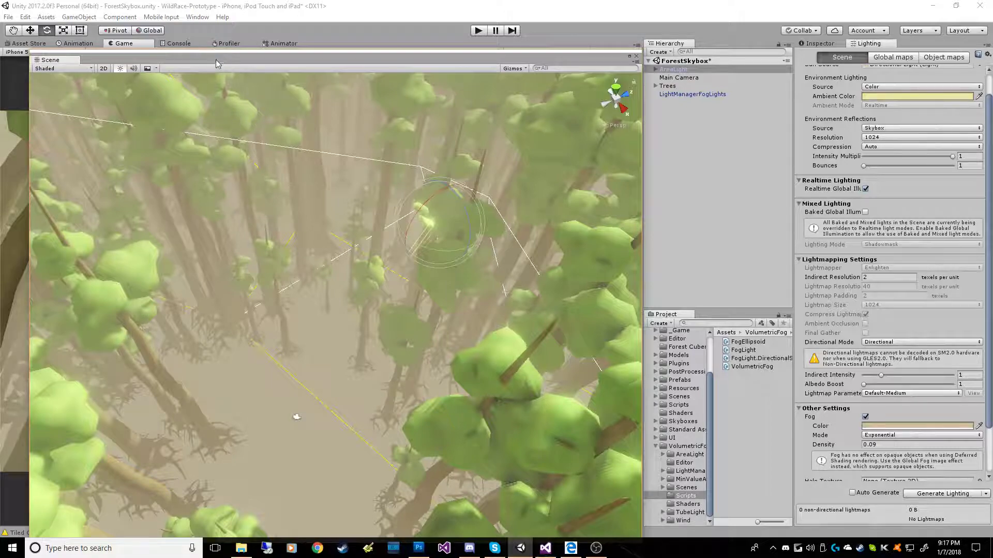
- Return to the Game view, select Main Camera with the rotate tool, and compare fog off and on
key("ctrl+2")
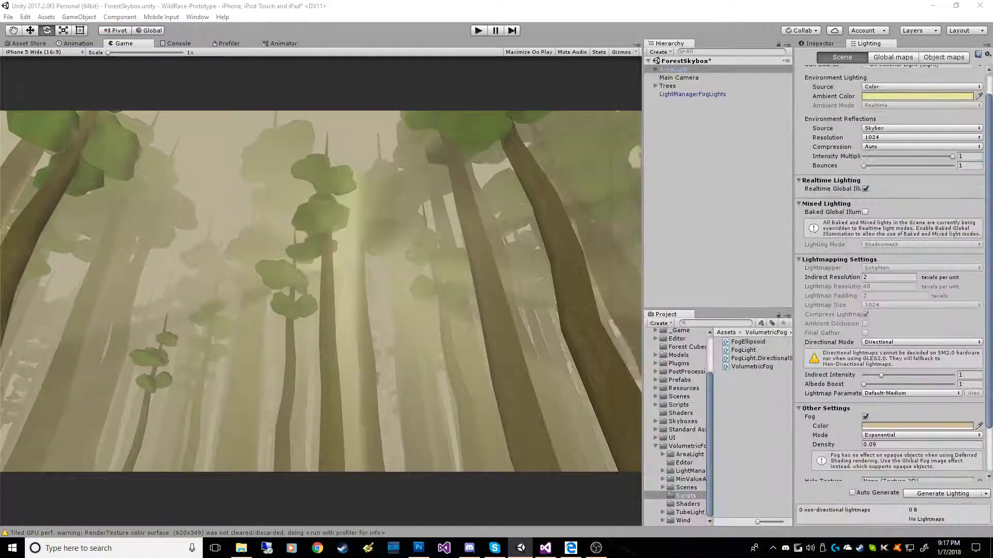
left_click(678, 77)
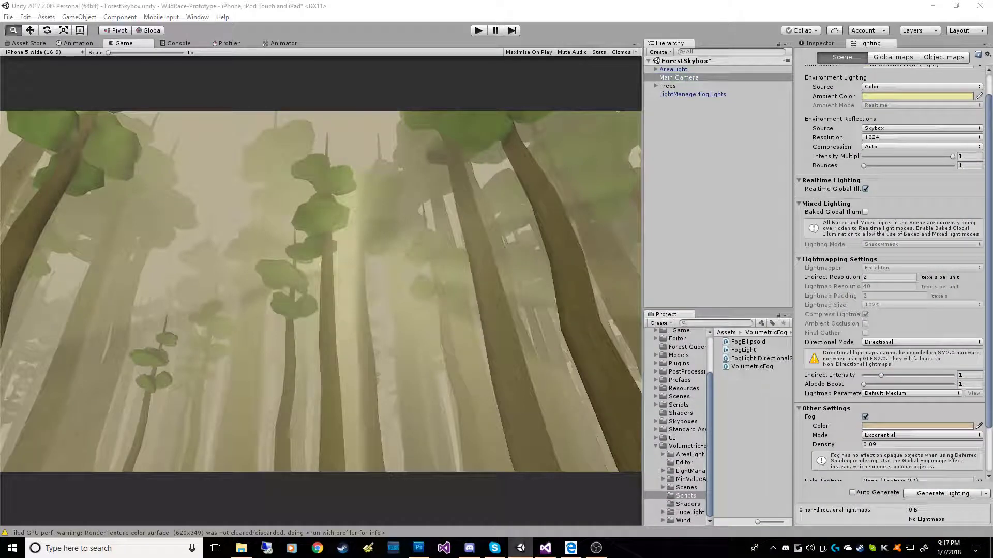
key("e")
left_click(865, 417)
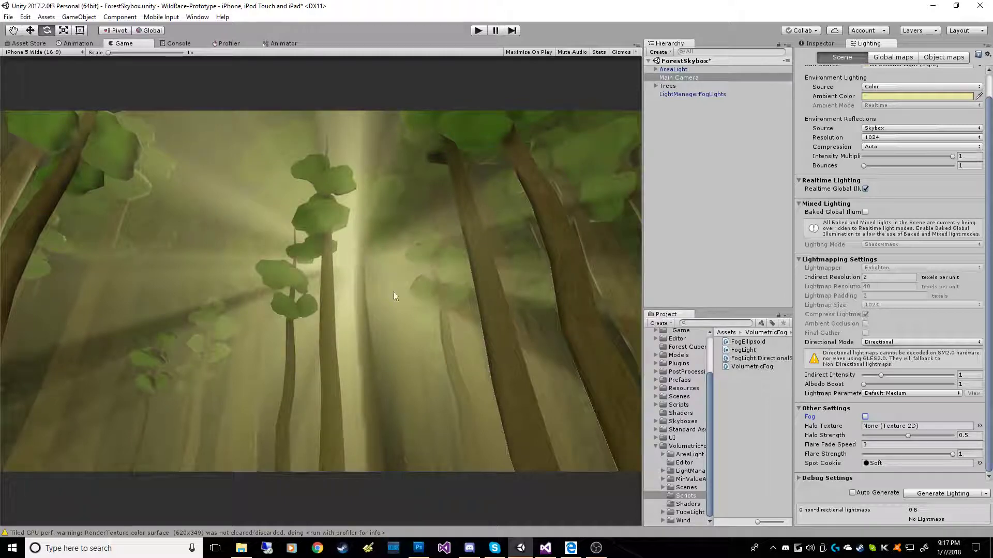
left_click(865, 417)
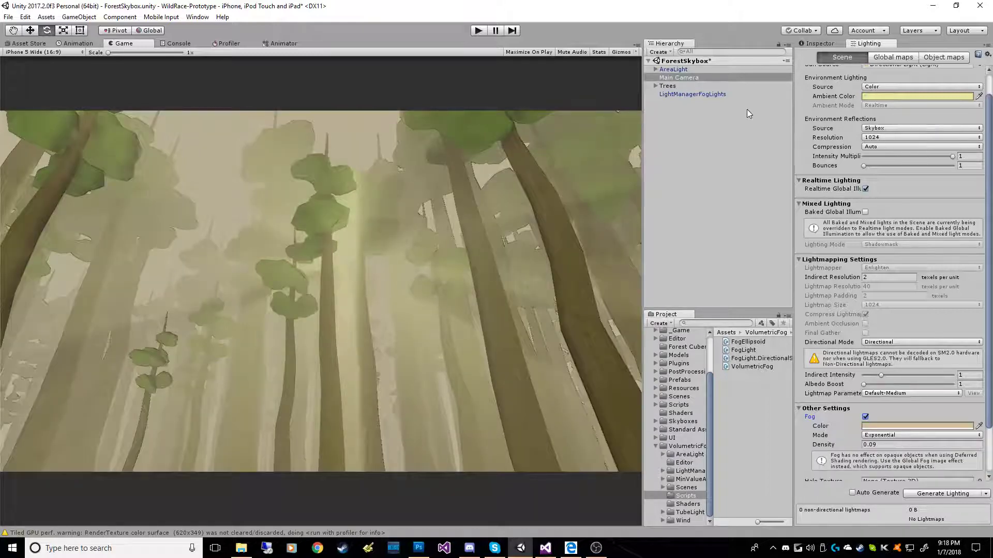
- Expand AreaLight to inspect its Directional Light child, then Main Camera's fog and AreaLight's settings
left_click(655, 70)
left_click(691, 79)
left_click(819, 43)
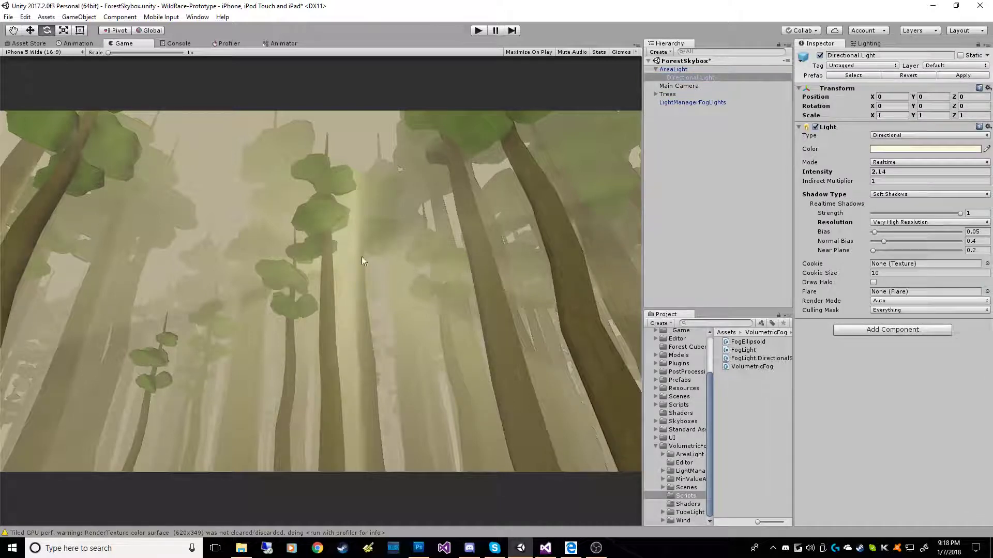
left_click(704, 87)
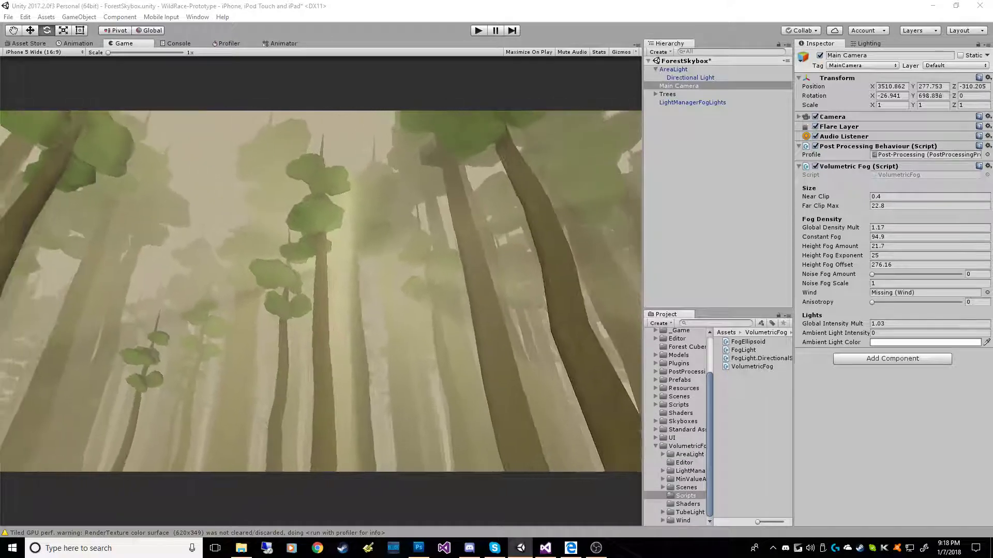
left_click(705, 69)
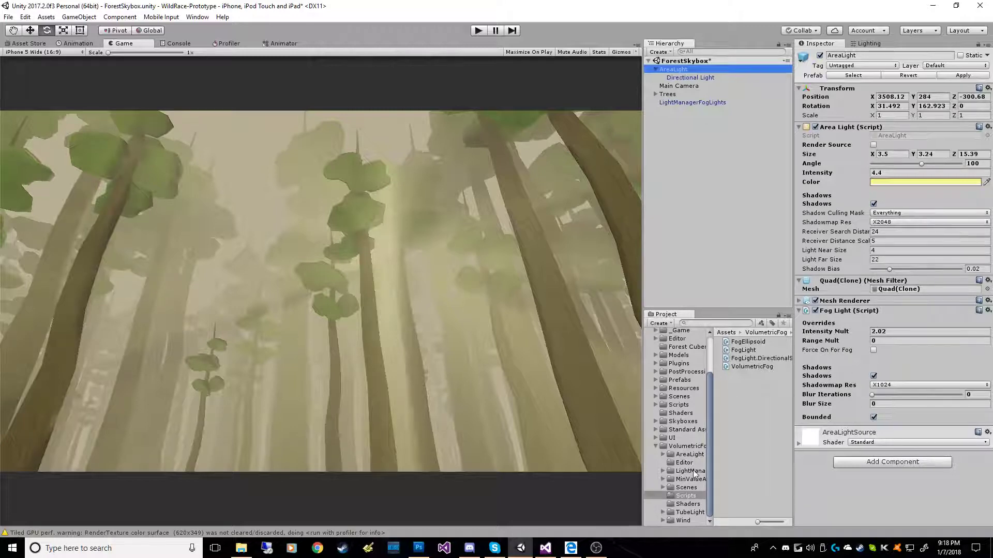
- Inspect LightManagerFogLights, browse the LightManager folder, adjust the folder tree width, and collapse VolumetricFog
left_click_drag(714, 450, 730, 450)
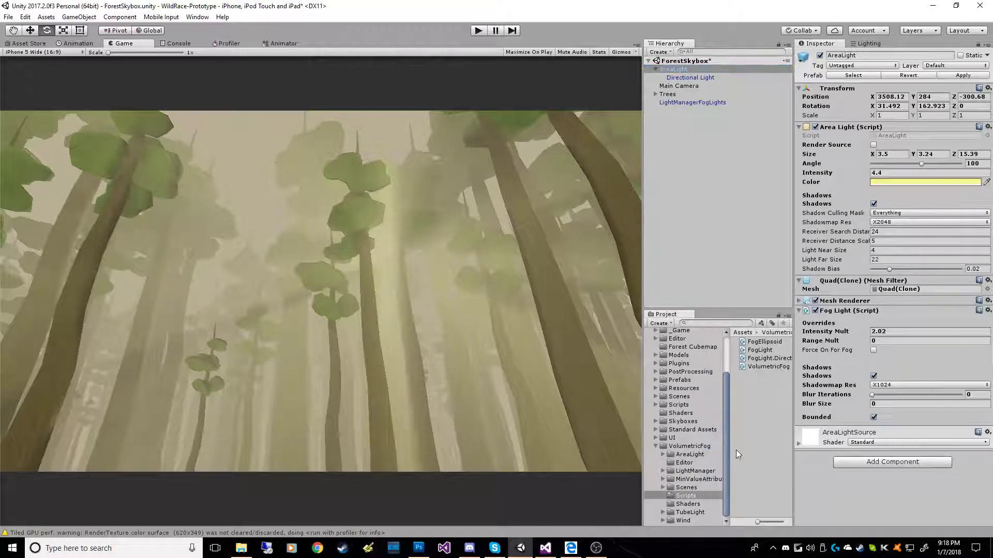
left_click(694, 104)
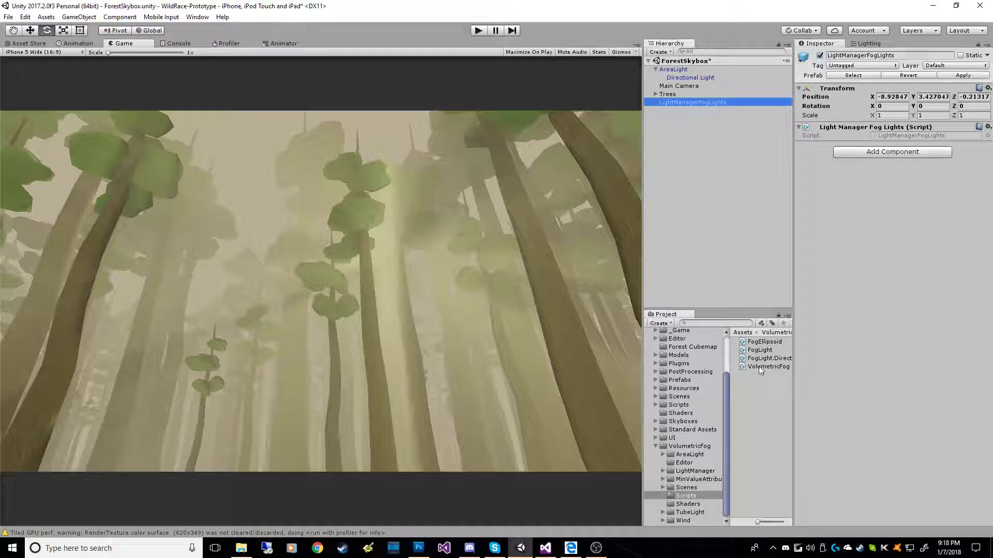
left_click(695, 471)
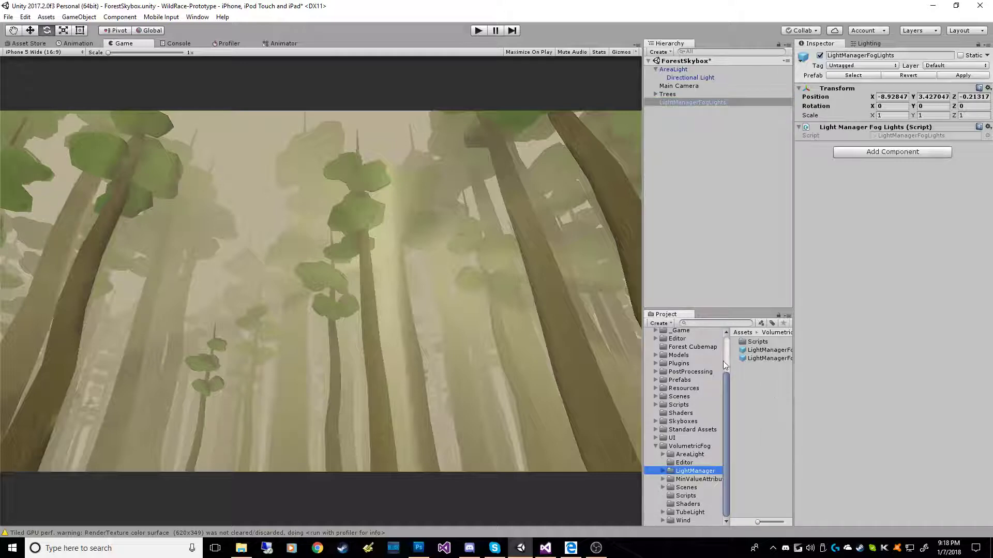
left_click_drag(725, 361, 701, 362)
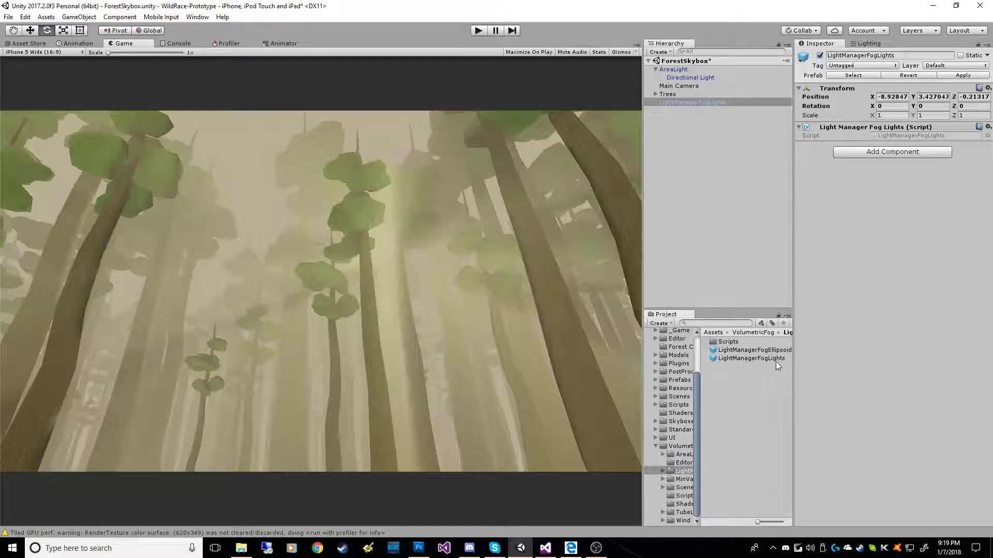
left_click_drag(702, 386, 727, 386)
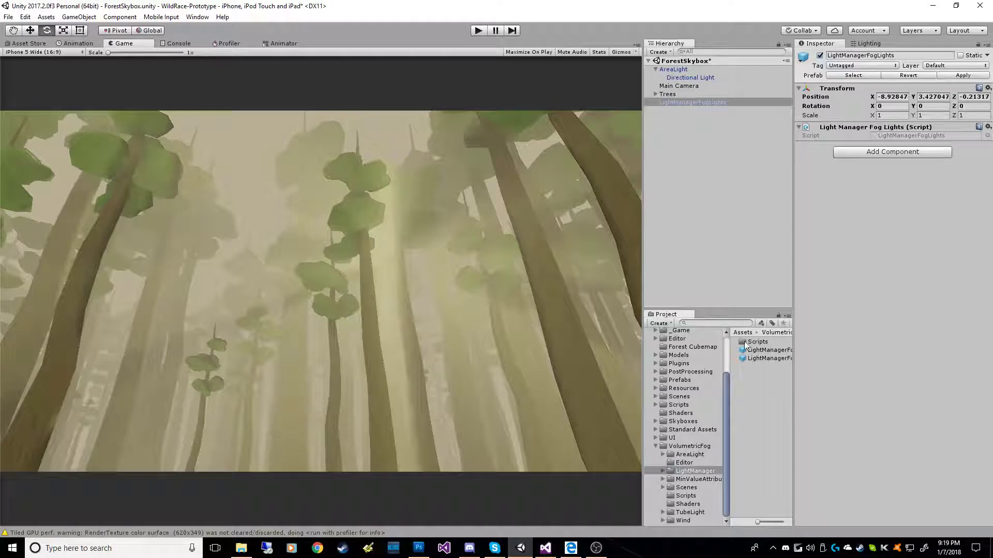
left_click(657, 445)
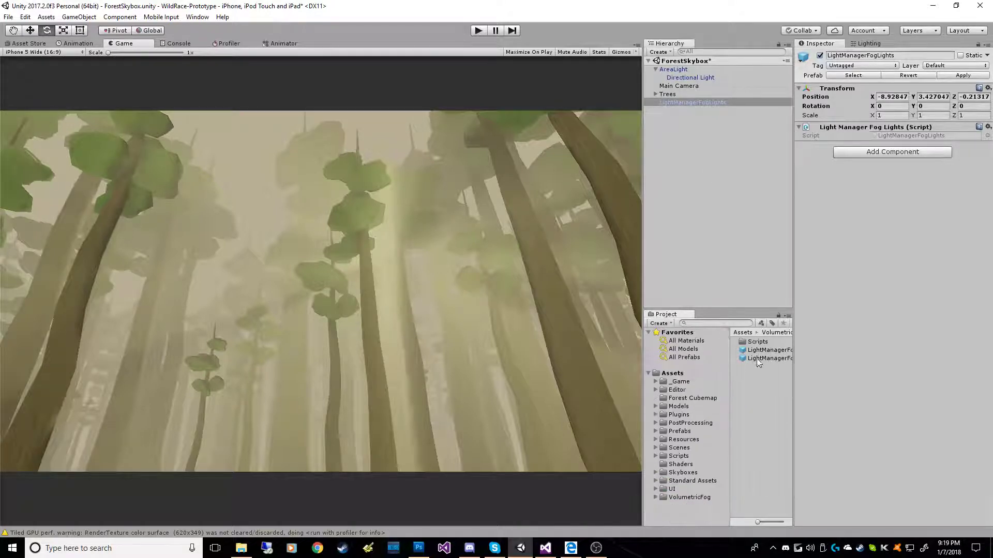
- Switch between Main Camera, AreaLight and LightManagerFogLights, collapse AreaLight, and end on Main Camera
left_click(682, 85)
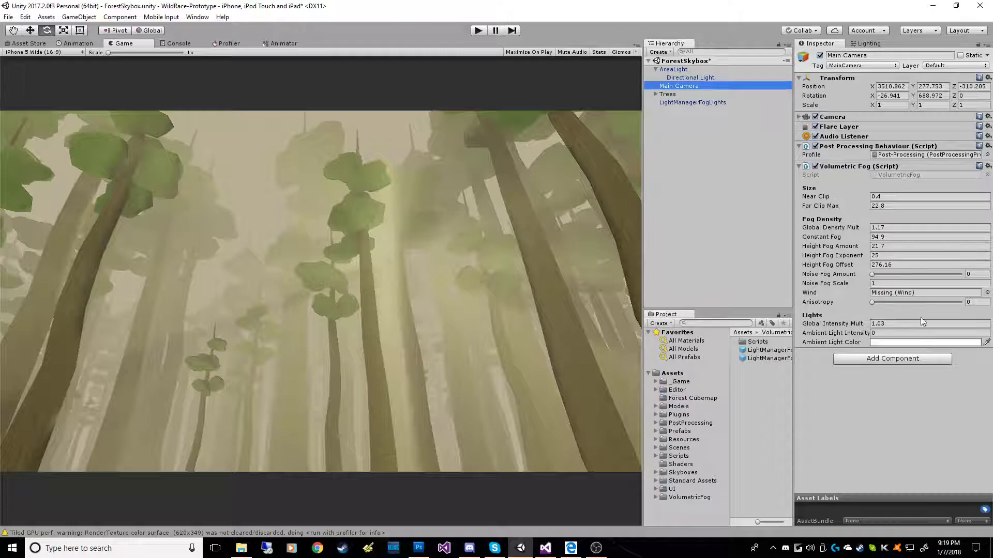
left_click(701, 69)
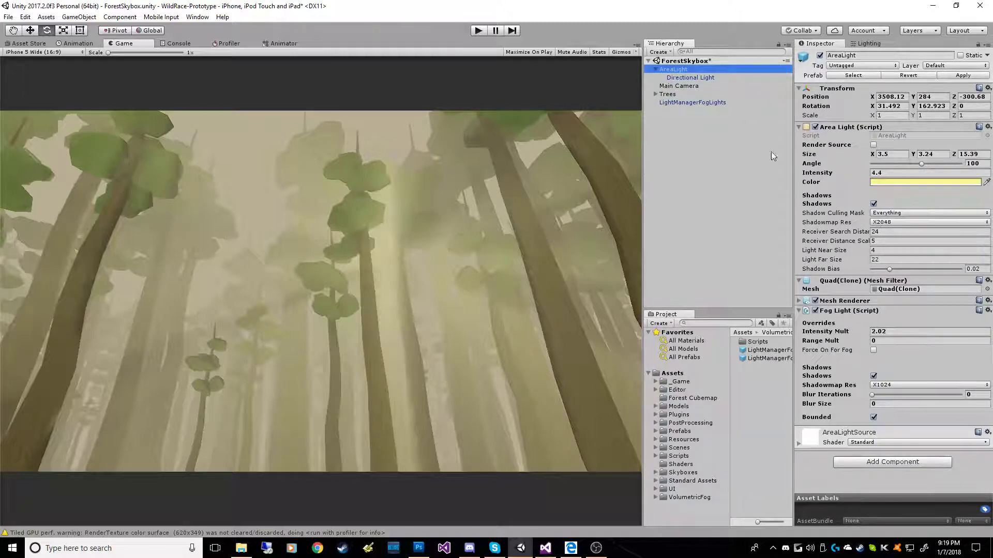
left_click(674, 85)
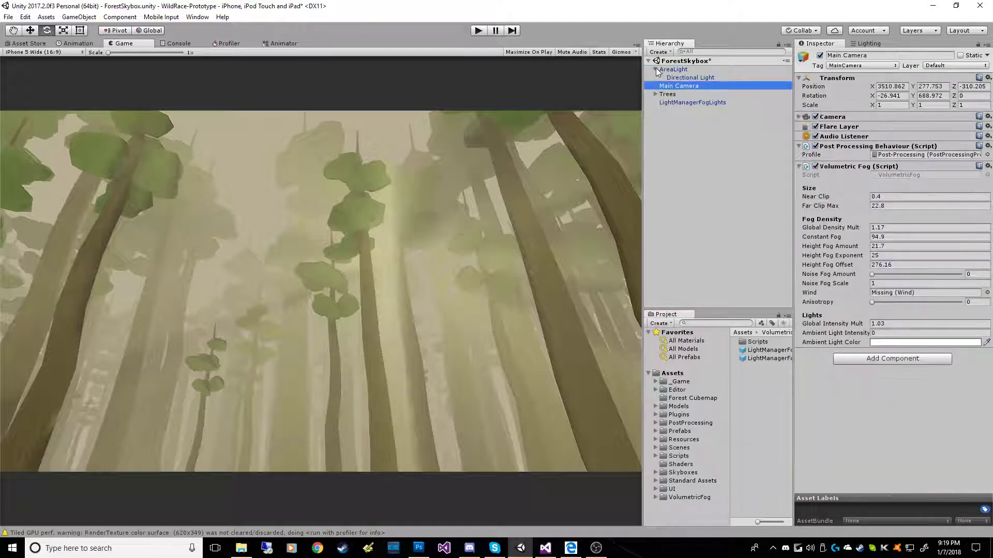
left_click(655, 69)
left_click(687, 94)
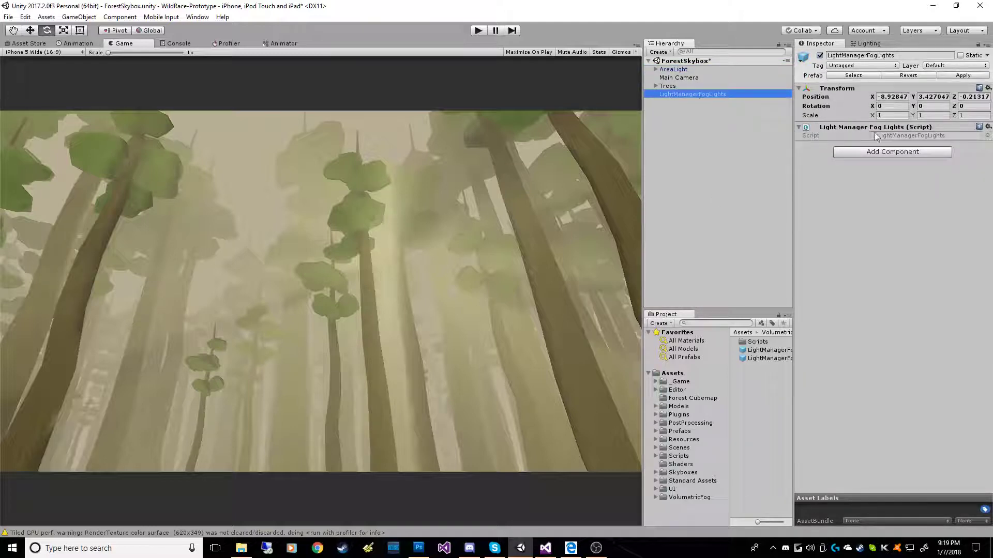
left_click(678, 77)
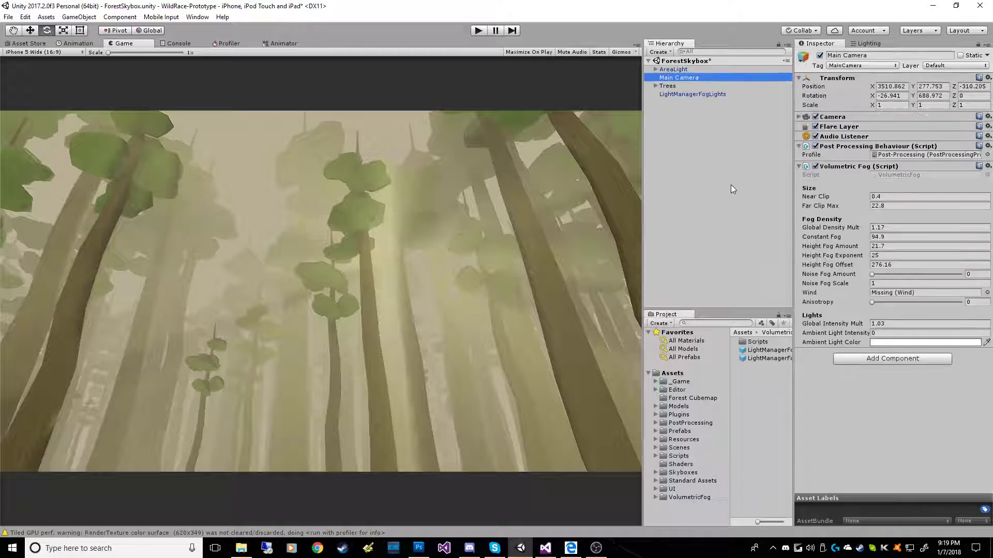
- Enter Play mode to preview the foggy forest through the Main Camera
left_click(478, 31)
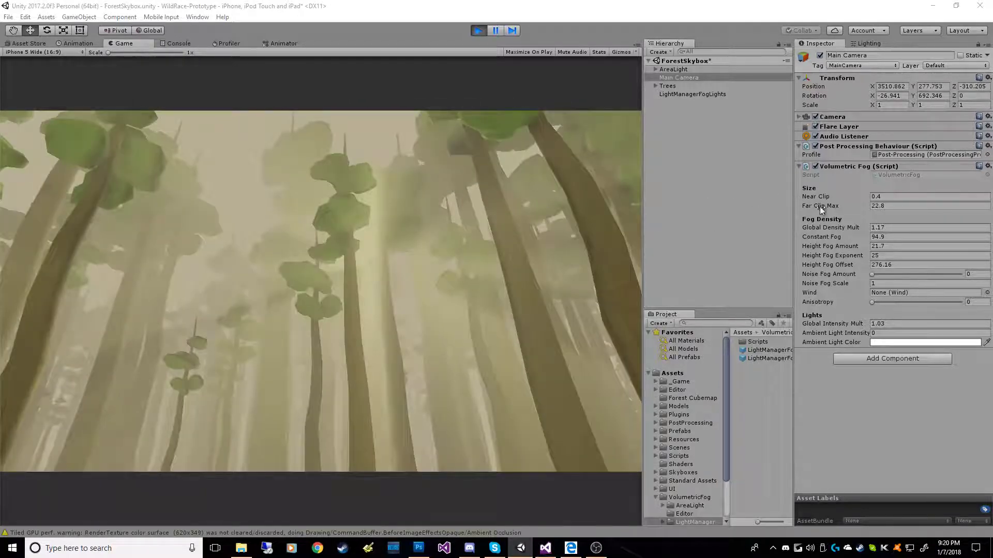
- Try changes to the AreaLight's Intensity and Intensity Mult, then undo both
left_click(685, 69)
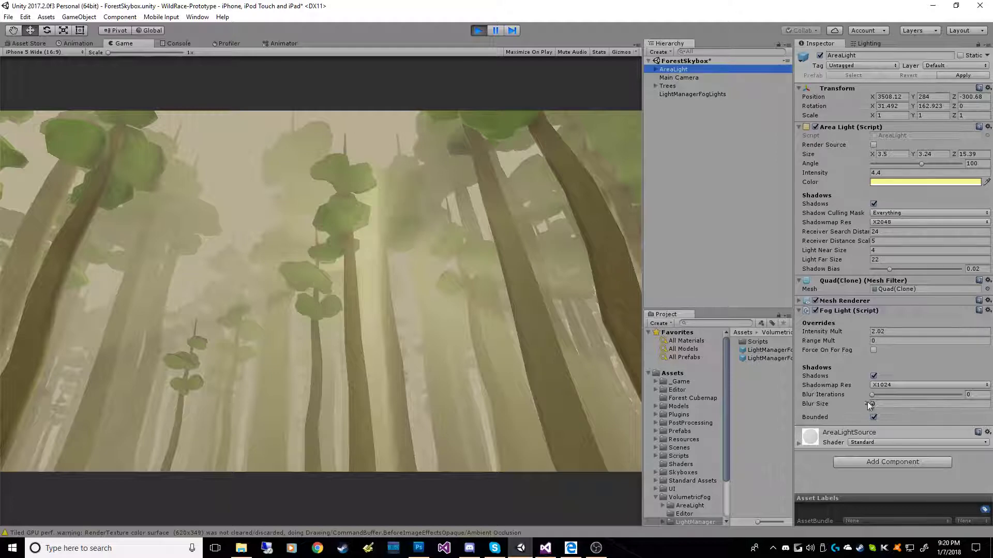
key("Down")
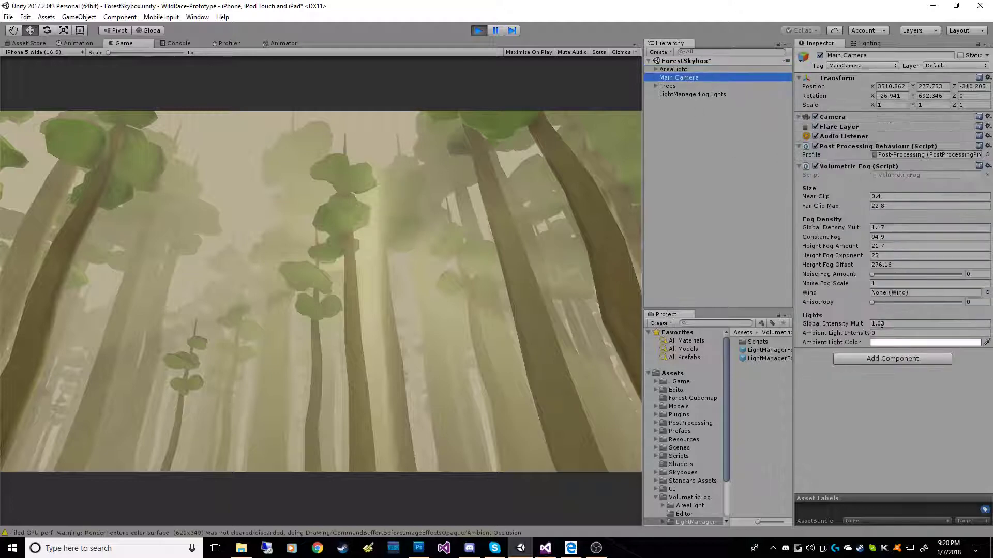
left_click(715, 69)
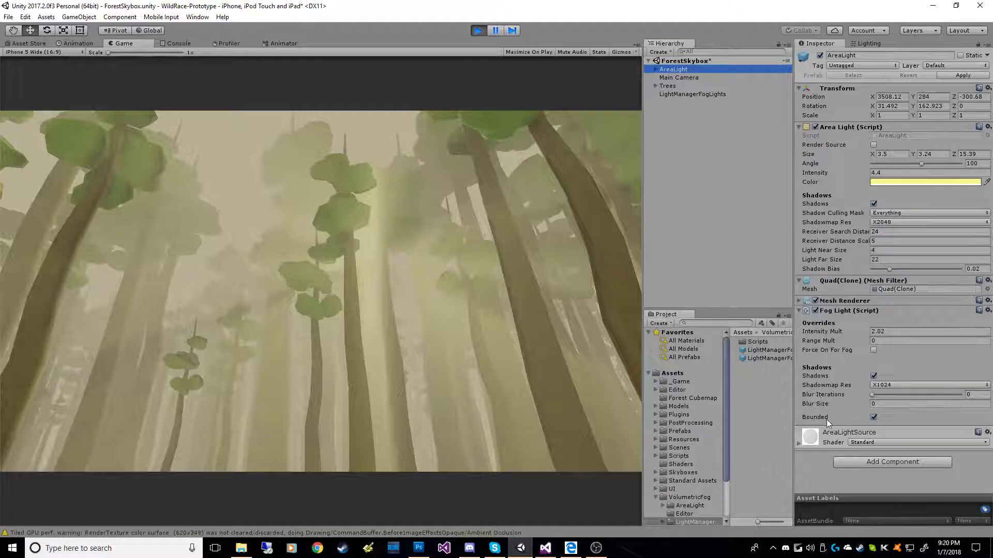
left_click_drag(824, 331, 859, 345)
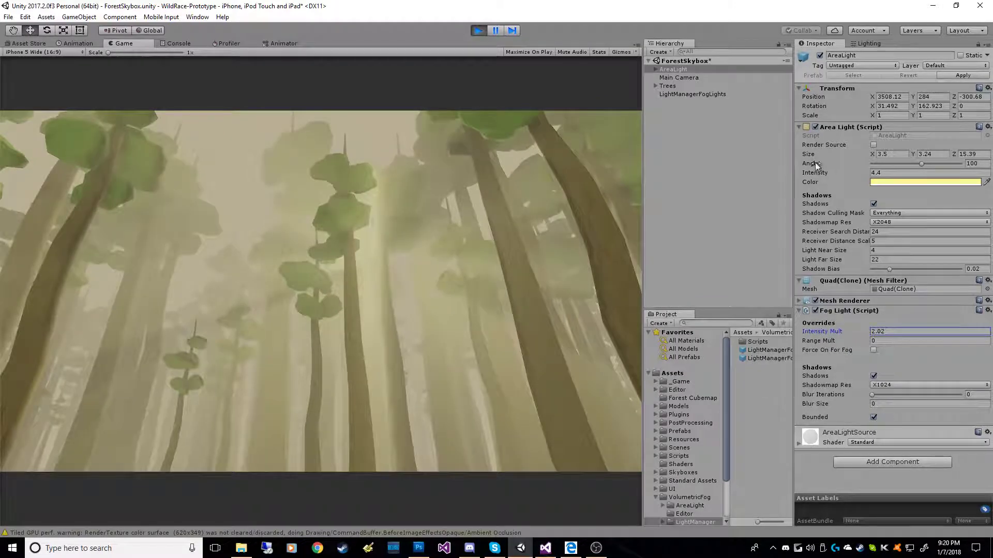
left_click_drag(813, 172, 850, 177)
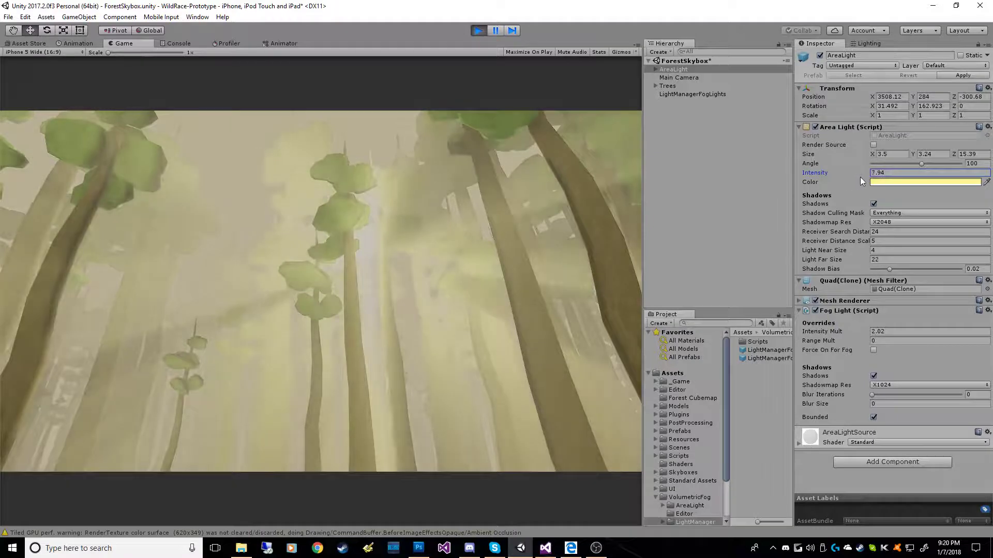
key("ctrl+z")
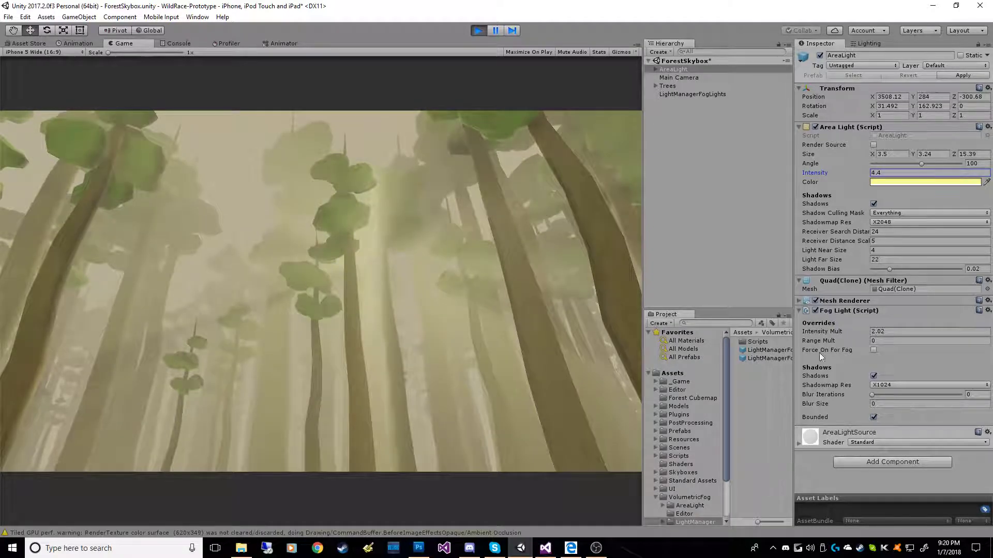
left_click_drag(818, 331, 837, 331)
key("ctrl+z")
- On the Main Camera's Volumetric Fog, settle Global Density Mult at 0.99
left_click(679, 78)
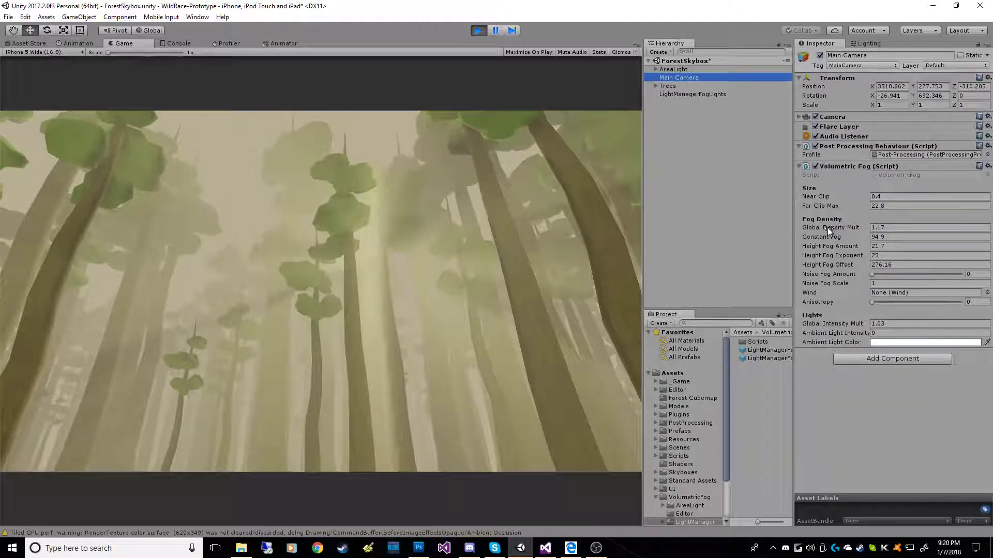
left_click_drag(827, 228, 780, 227)
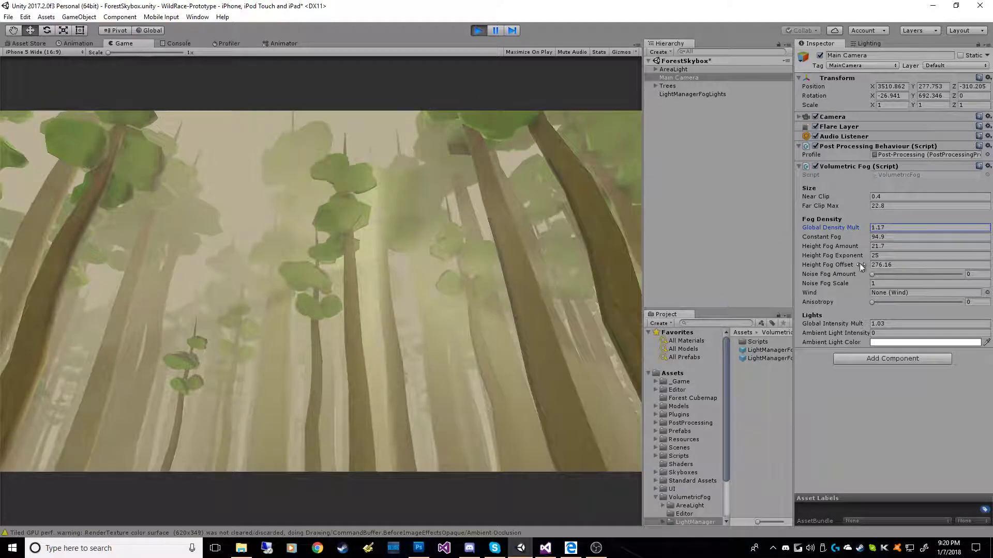
mouse_move(821, 324)
left_mouse_down()
mouse_move(885, 329)
mouse_move(830, 337)
mouse_move(834, 324)
left_mouse_up()
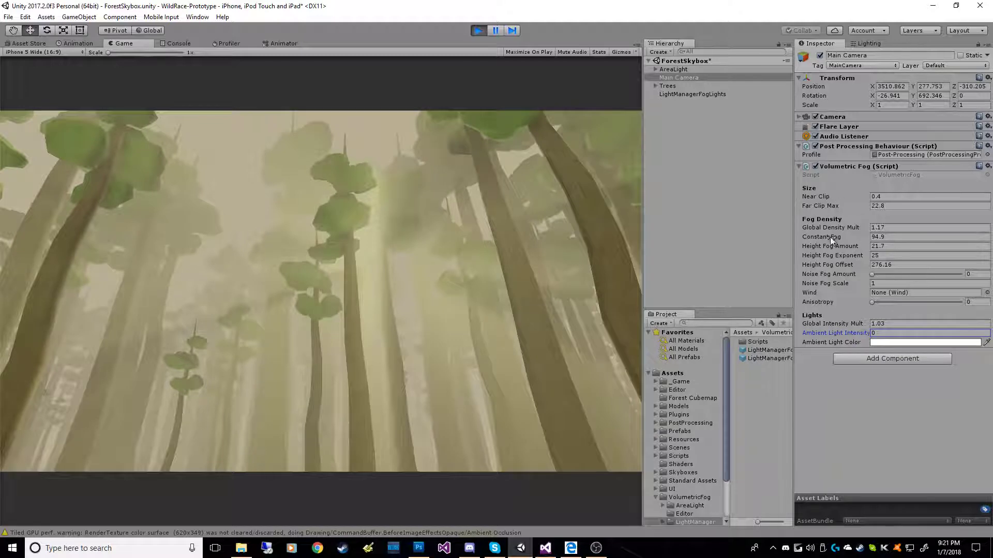
mouse_move(826, 229)
left_mouse_down()
mouse_move(799, 228)
mouse_move(810, 228)
left_mouse_up()
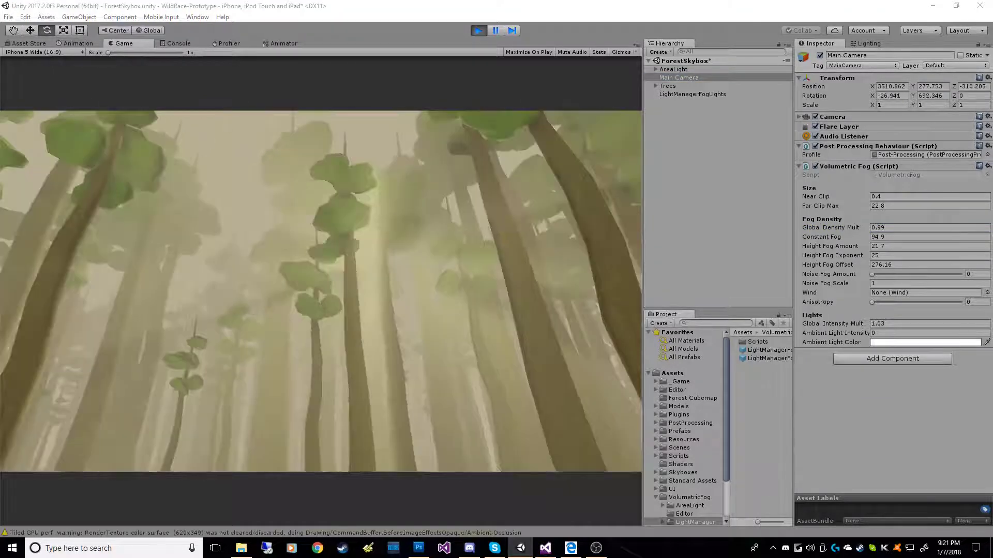
- Set Height Fog Offset 276.1, Exponent 22.5, Amount 27.3 and Constant Fog 98.3
key("x")
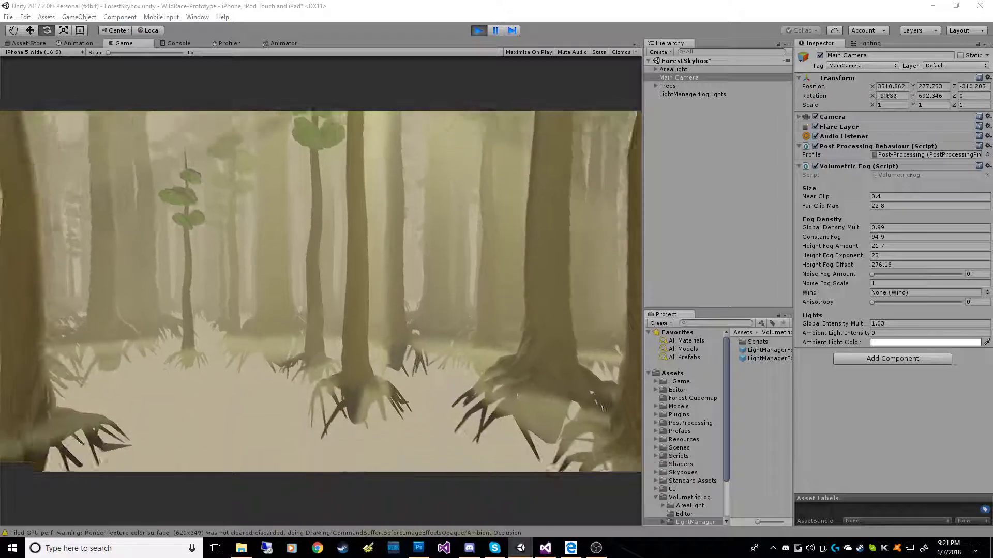
left_click(831, 263)
mouse_move(826, 263)
left_mouse_down()
mouse_move(809, 262)
mouse_move(823, 262)
left_mouse_up()
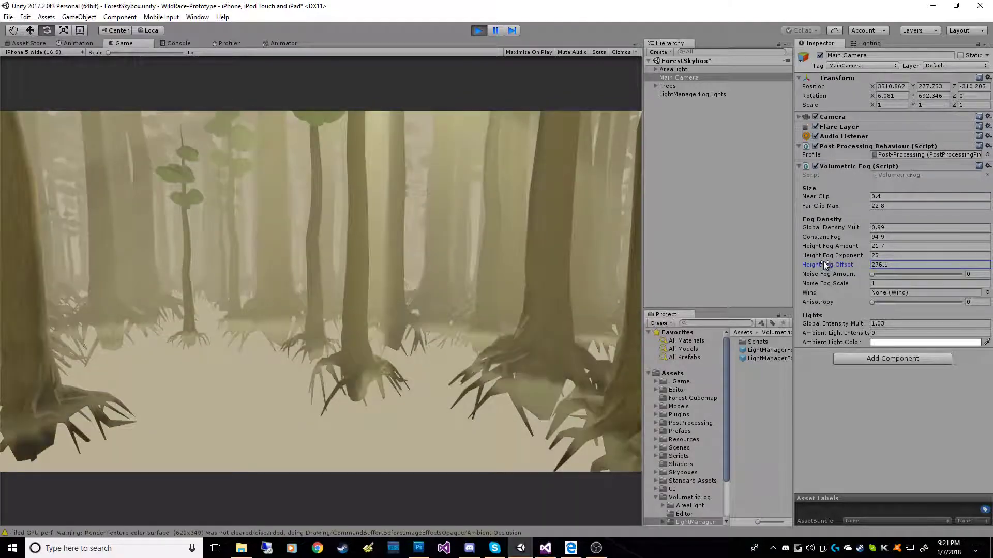
mouse_move(826, 257)
left_mouse_down()
mouse_move(920, 252)
mouse_move(770, 263)
mouse_move(826, 263)
mouse_move(832, 247)
left_mouse_up()
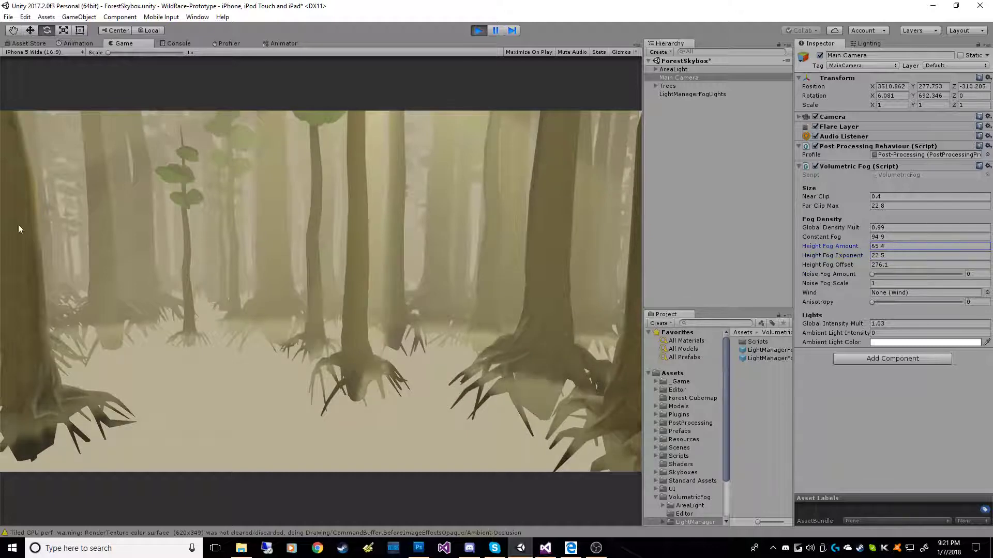
left_click_drag(36, 225, 794, 238)
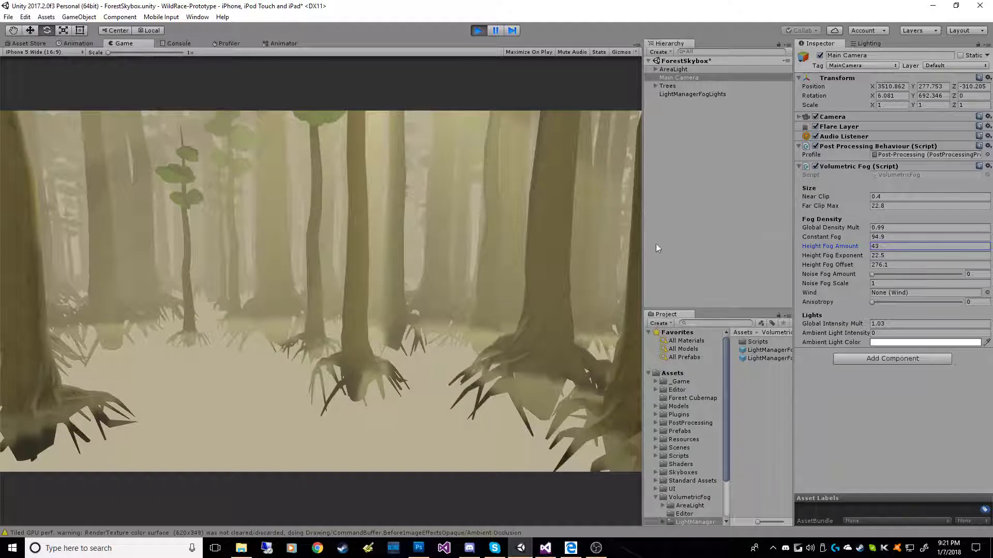
left_click_drag(639, 249, 554, 254)
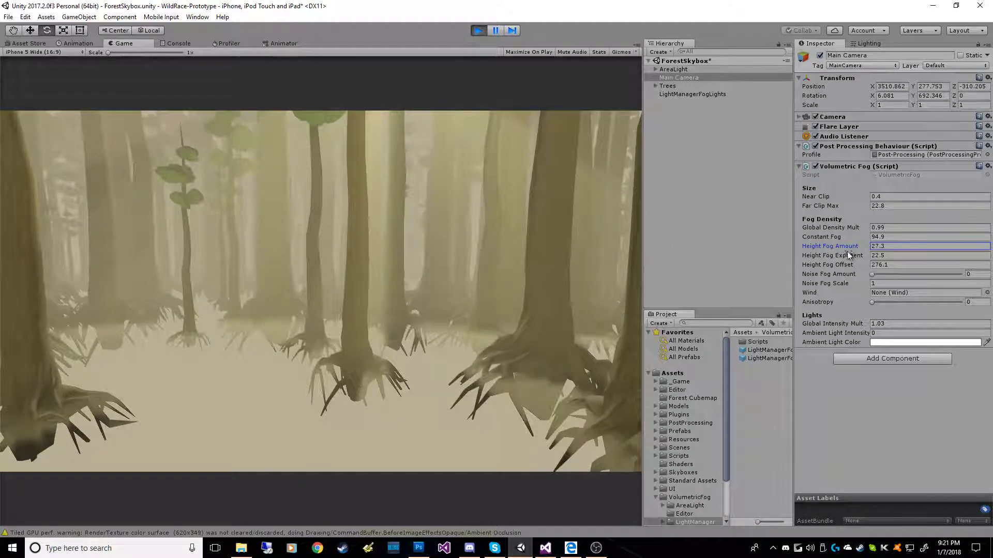
mouse_move(823, 238)
left_mouse_down()
mouse_move(863, 232)
mouse_move(824, 228)
left_mouse_up()
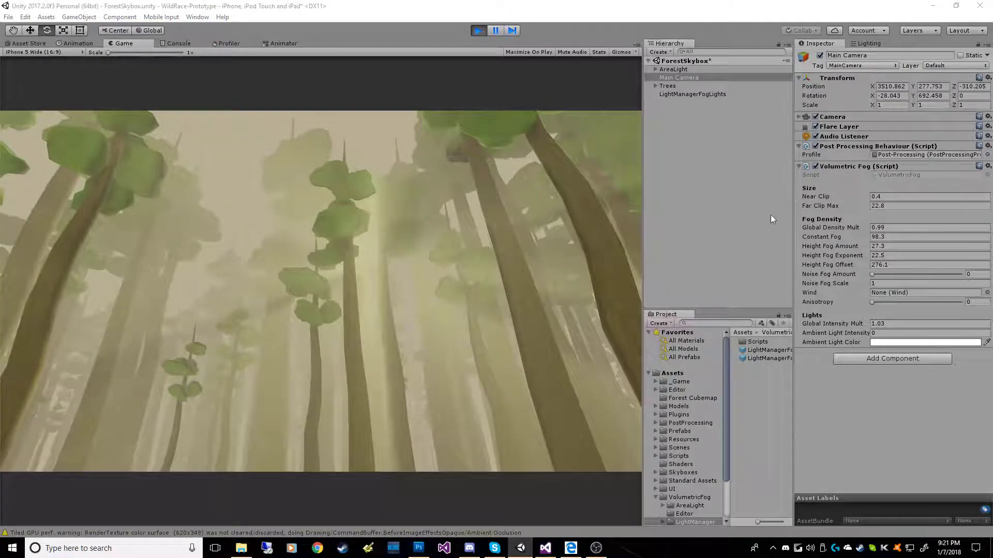
- Add the Wind prefab from the VolumetricFog/Wind folder to the scene
left_click(794, 226)
left_click_drag(794, 226, 813, 227)
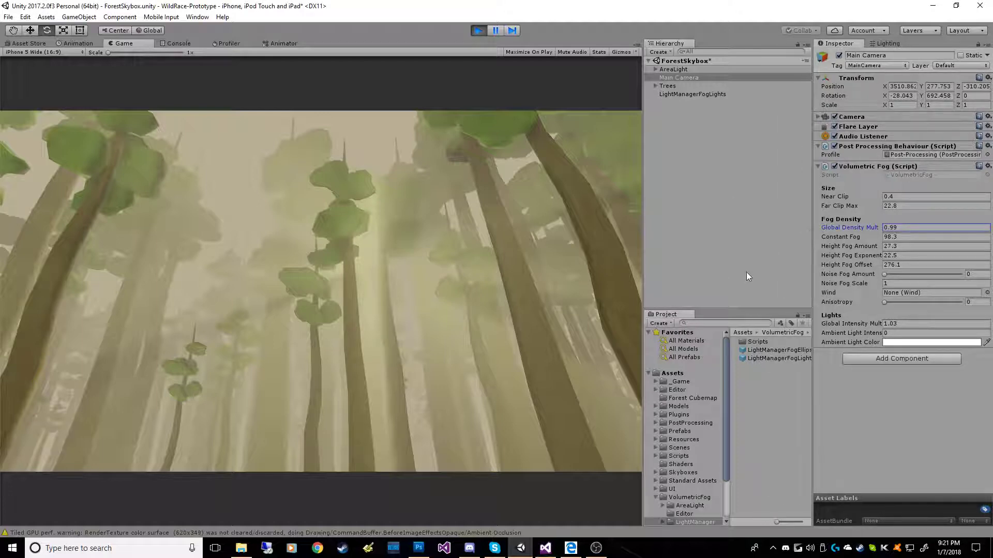
left_click(655, 497)
left_click(690, 497)
left_click(656, 497)
scroll(727, 443, "down", 2)
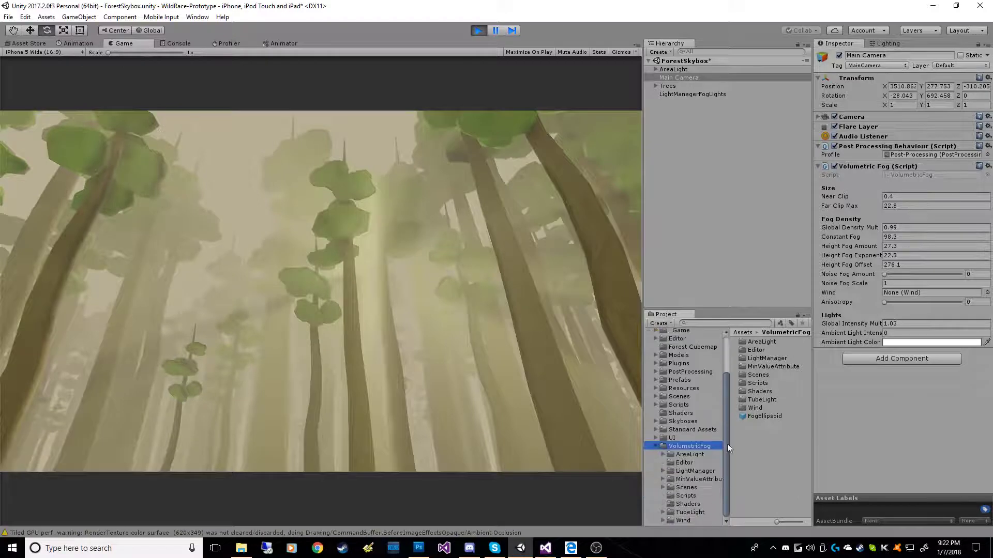
left_click(682, 520)
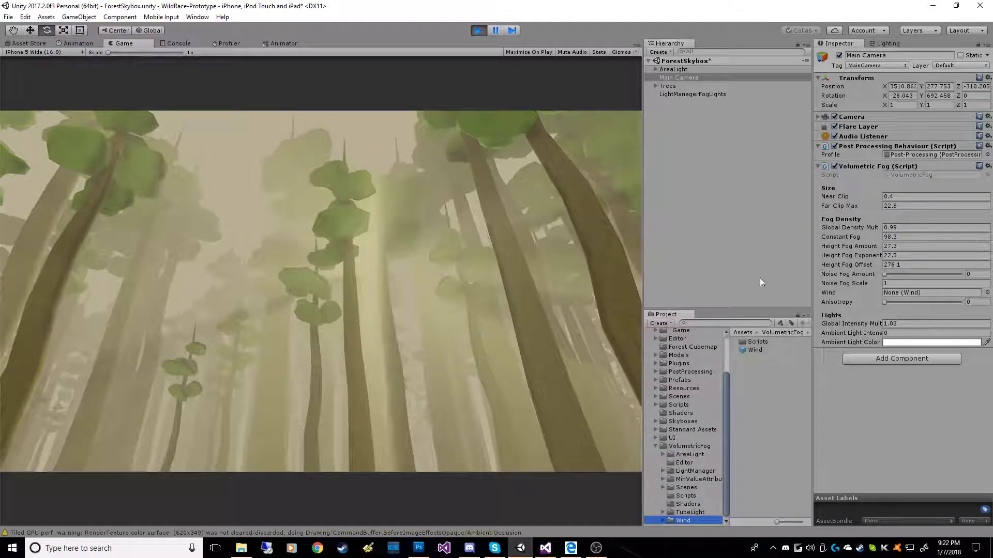
left_click_drag(758, 352, 740, 231)
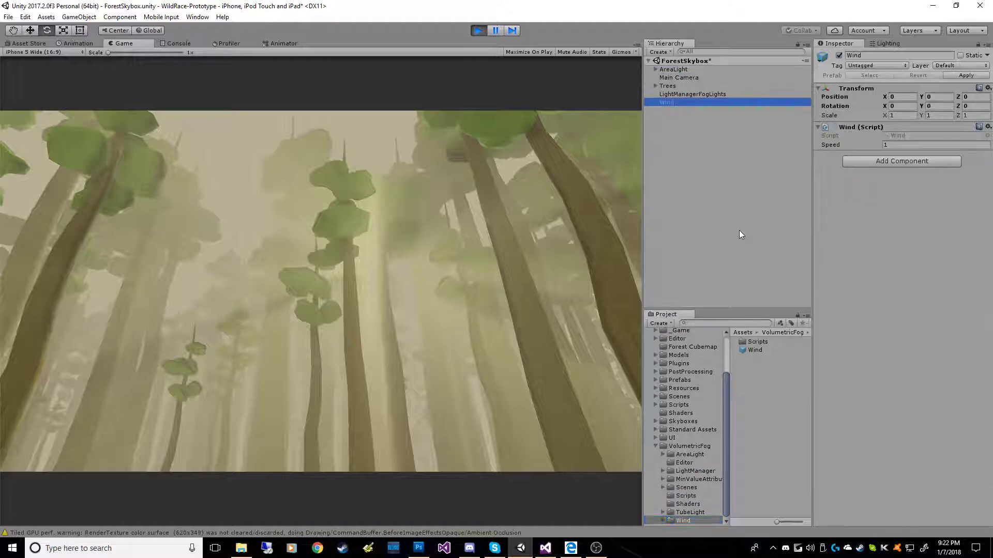
- Link Wind to the Main Camera's fog and set Noise Fog Amount 1, Scale 0.85
left_click(684, 76)
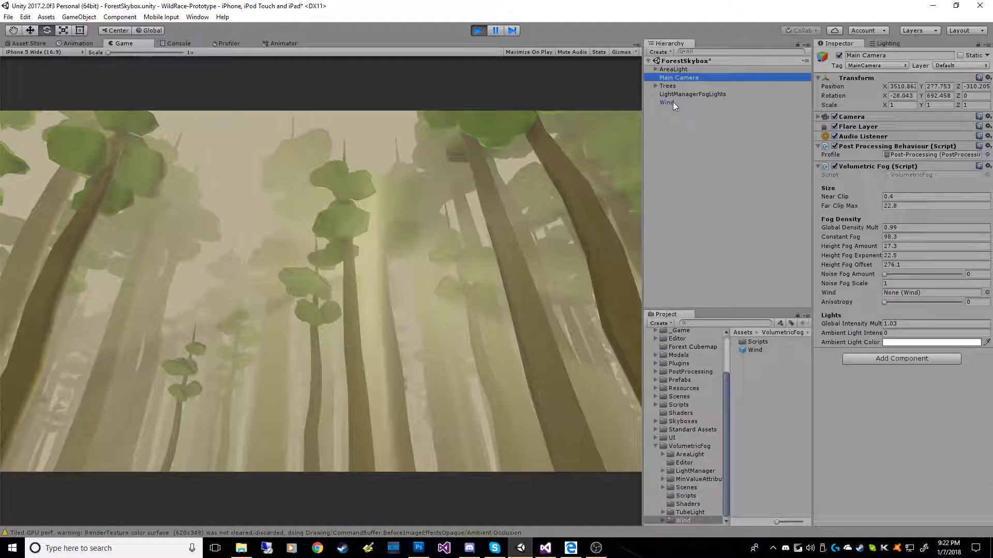
left_click_drag(672, 101, 916, 293)
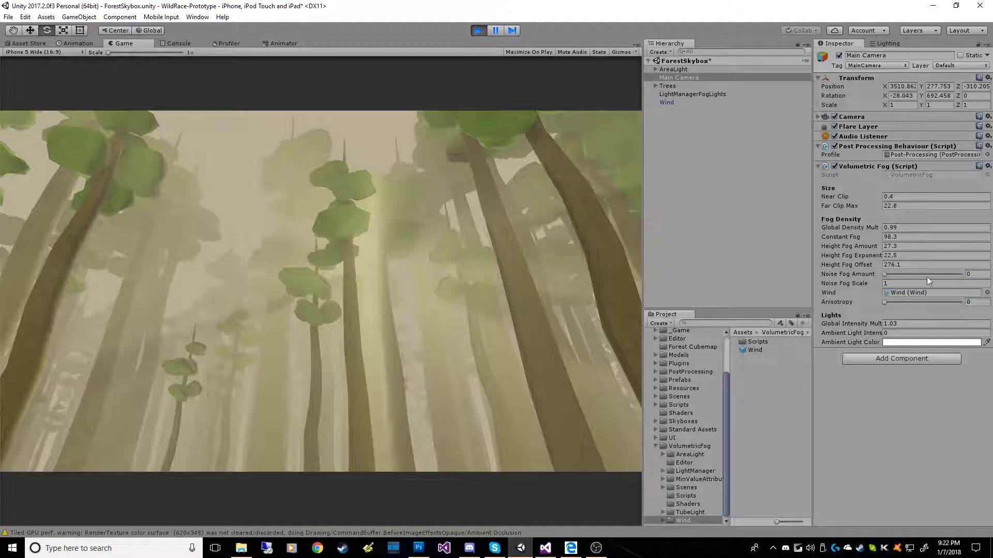
left_click_drag(884, 275, 923, 275)
left_click_drag(854, 285, 969, 294)
left_click_drag(871, 287, 850, 287)
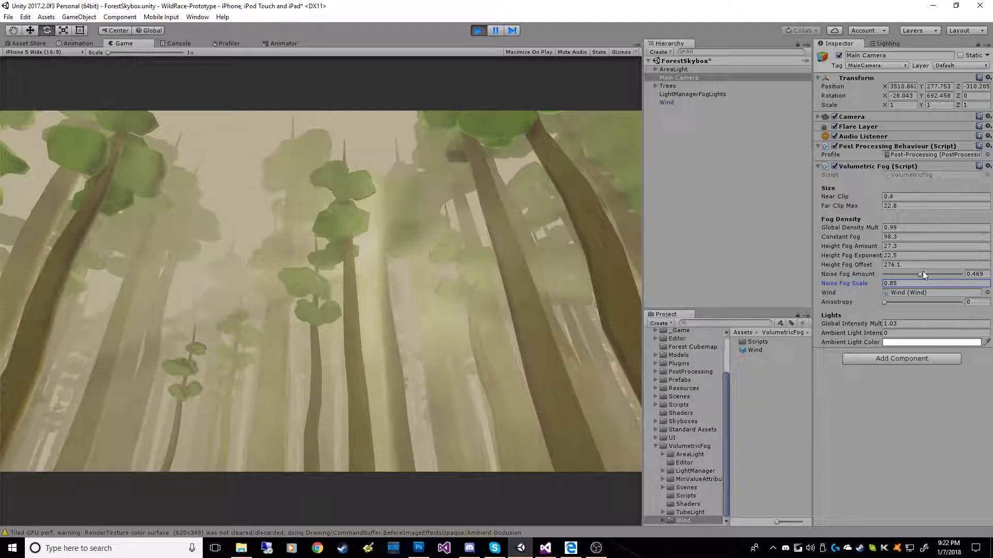
left_click_drag(920, 274, 960, 278)
- Raise the Wind object's Speed slightly above 1, then return to the Main Camera
left_click(666, 103)
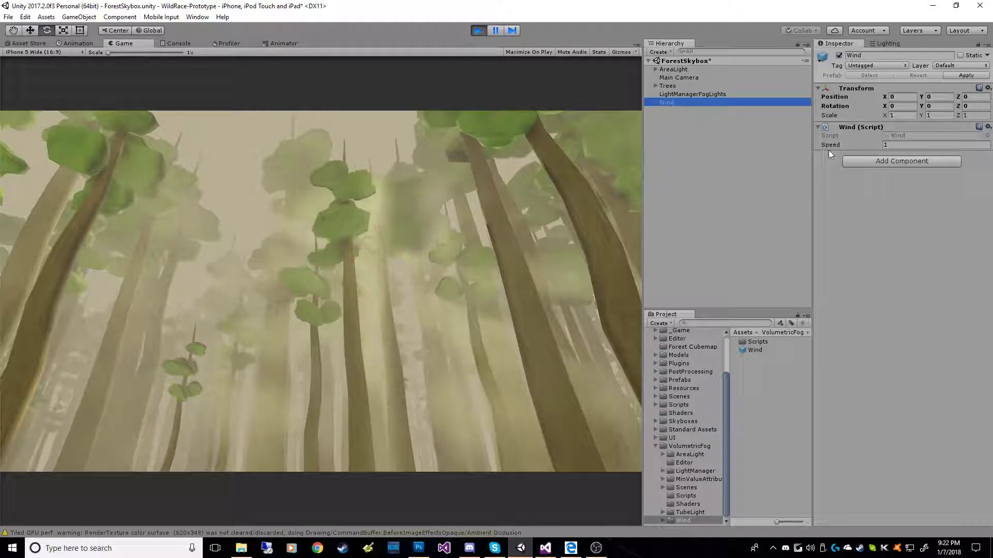
mouse_move(829, 144)
left_mouse_down()
mouse_move(864, 144)
mouse_move(804, 144)
mouse_move(846, 147)
left_mouse_up()
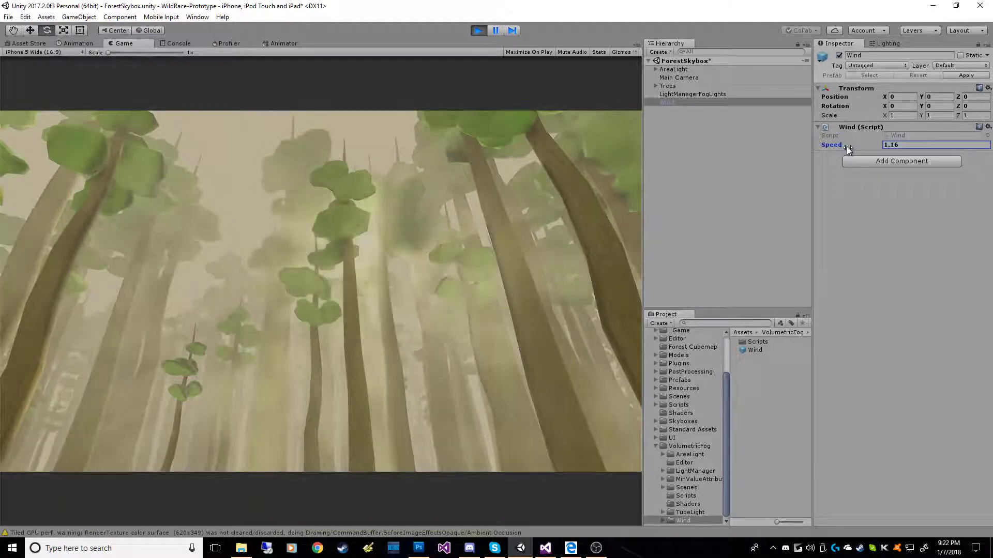
left_click(678, 79)
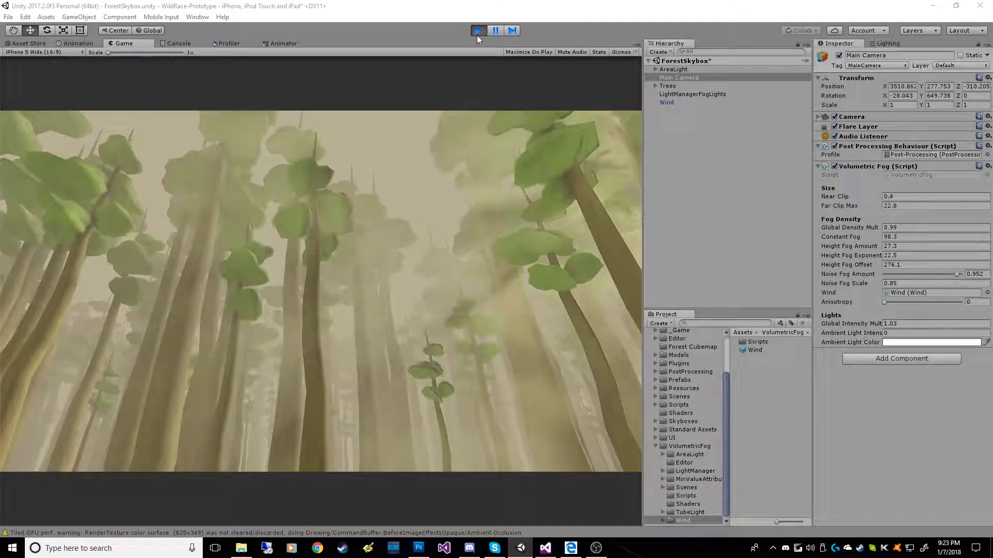
- Exit Play mode, discarding the runtime fog changes, and switch to the Rotate tool
left_click(476, 33)
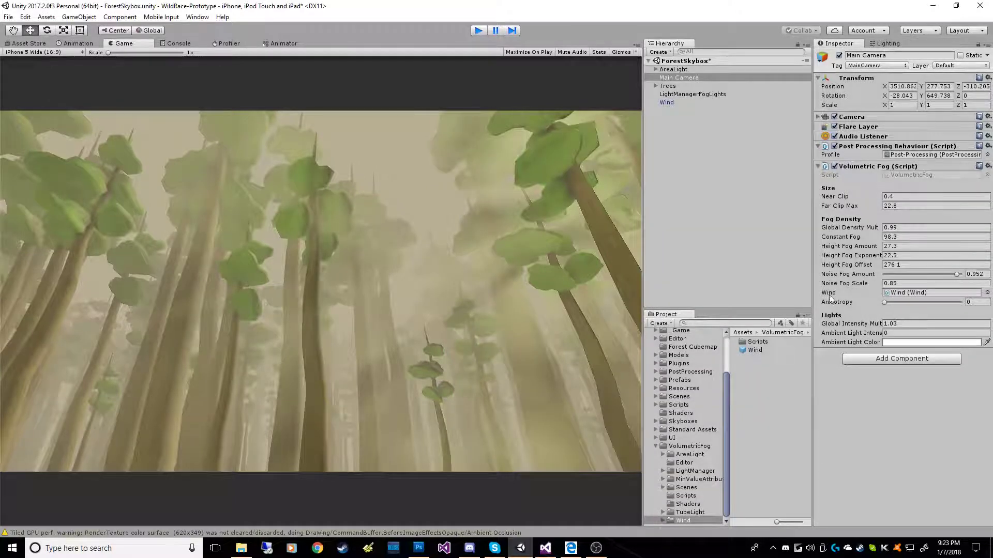
key("ctrl+p")
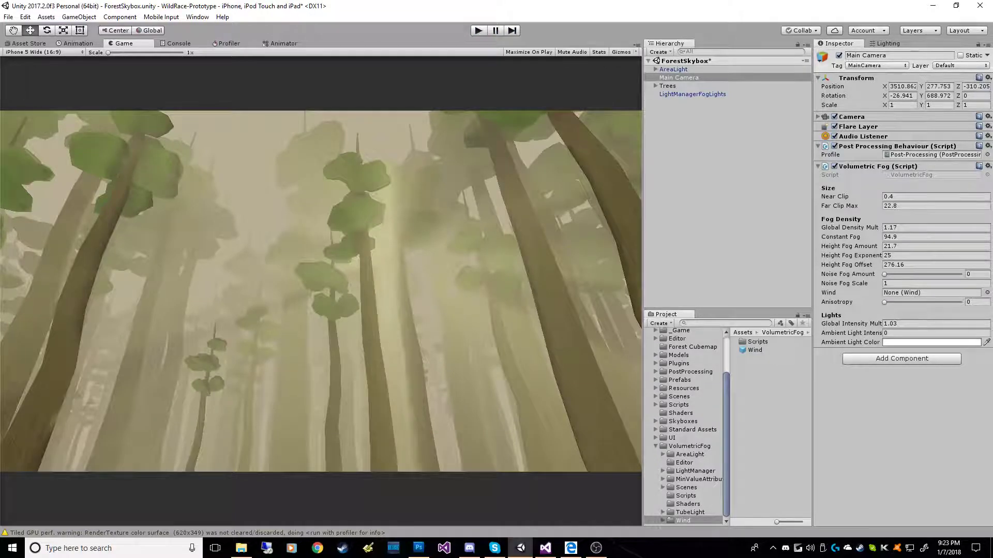
key("e")
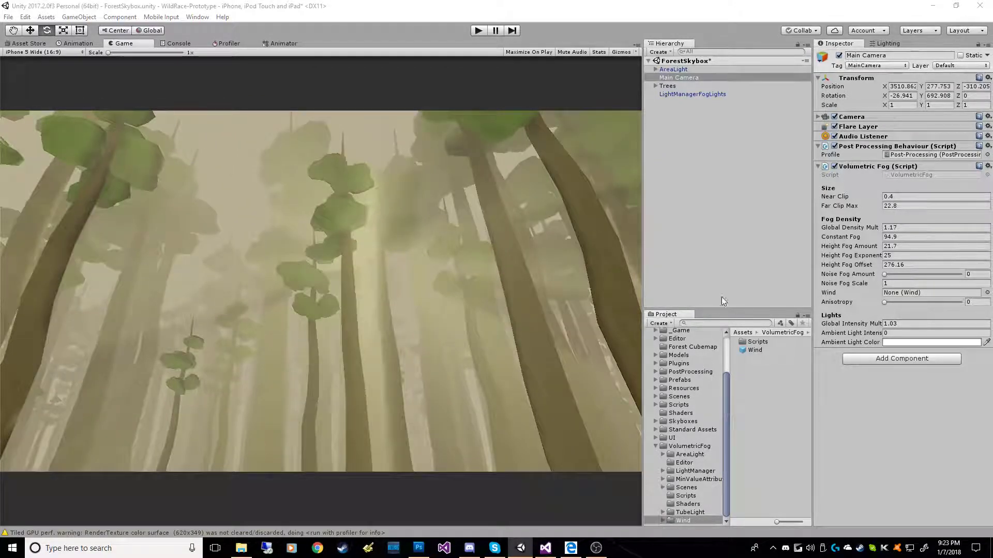
- Enlarge the Project panel, collapse VolumetricFog and open the Forest Cubemap folder
left_click_drag(722, 309, 675, 283)
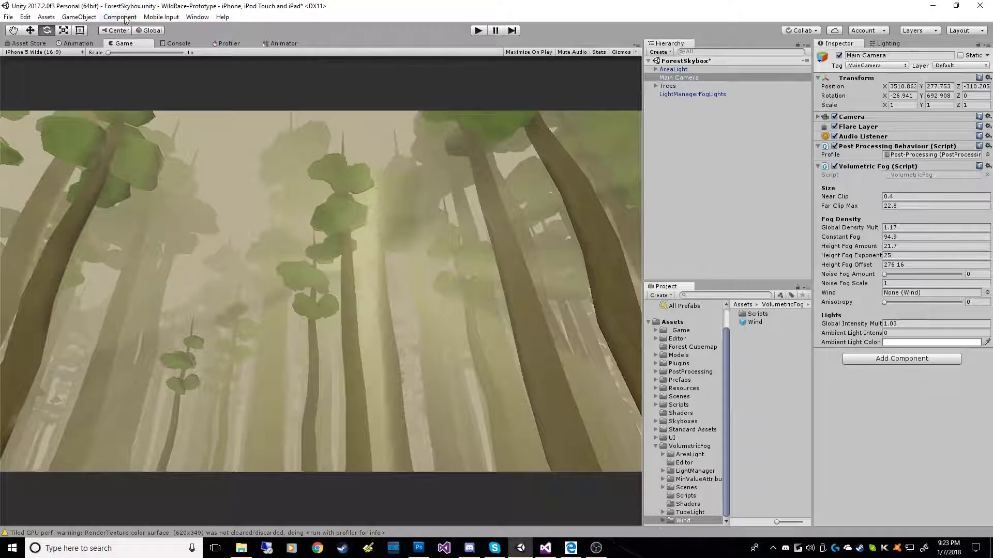
left_click_drag(732, 382, 737, 383)
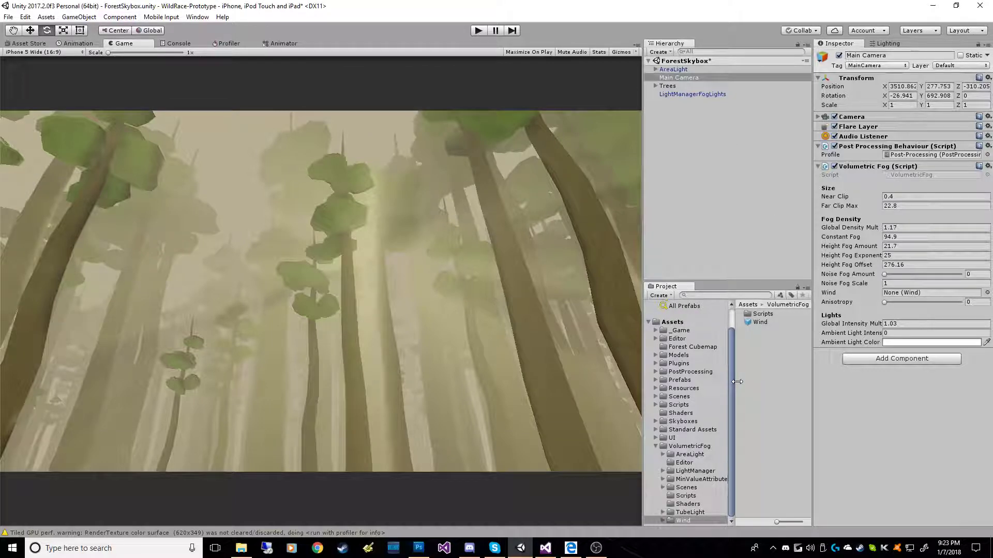
left_click(655, 446)
left_click_drag(813, 369, 820, 369)
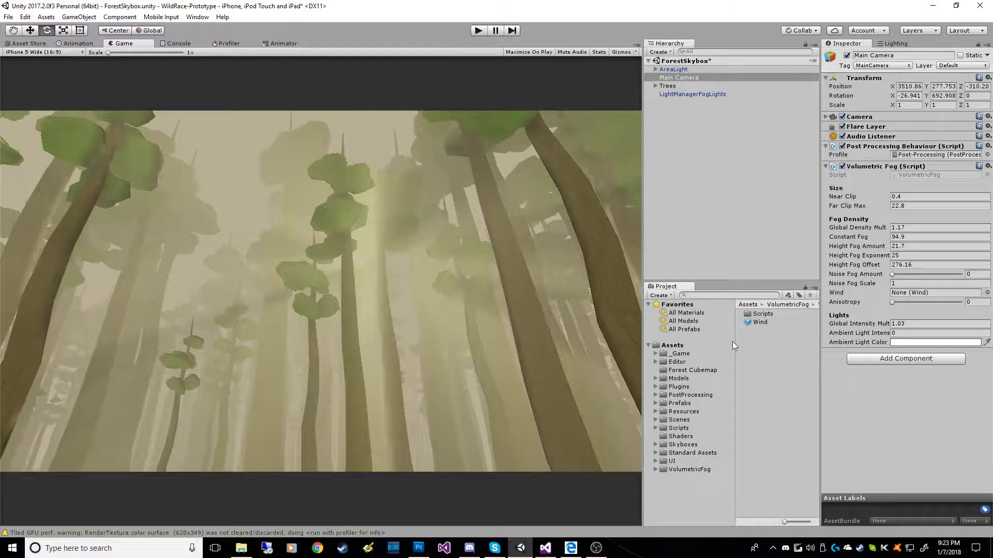
left_click(695, 372)
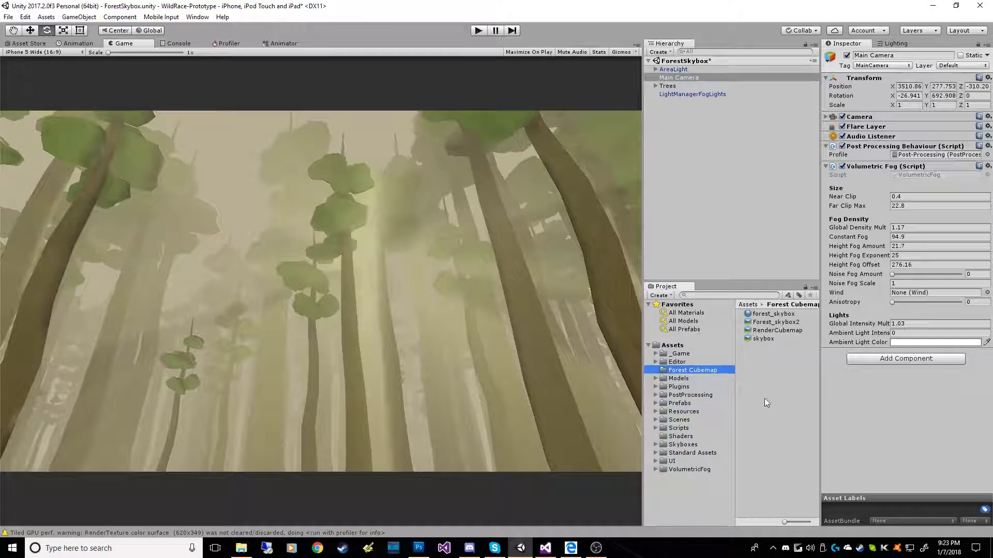
- Delete the old RenderCubemap asset from the Forest Cubemap folder
right_click(771, 358)
key("Escape")
left_click(778, 331)
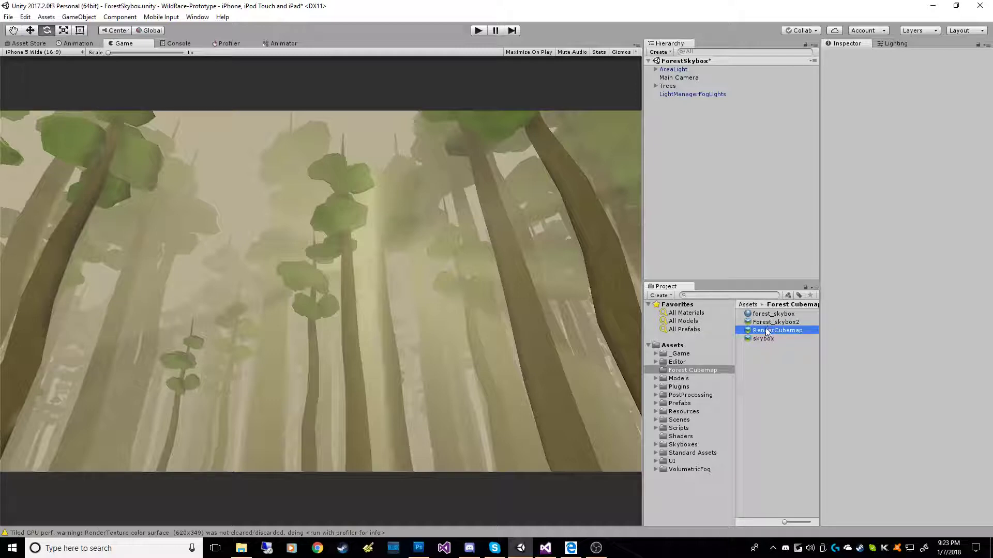
left_click(767, 330)
key("Delete")
left_click(531, 298)
- Create a new legacy cubemap named RenderCubemap with Face size 2048 and MipMaps on
right_click(763, 344)
mouse_move(800, 144)
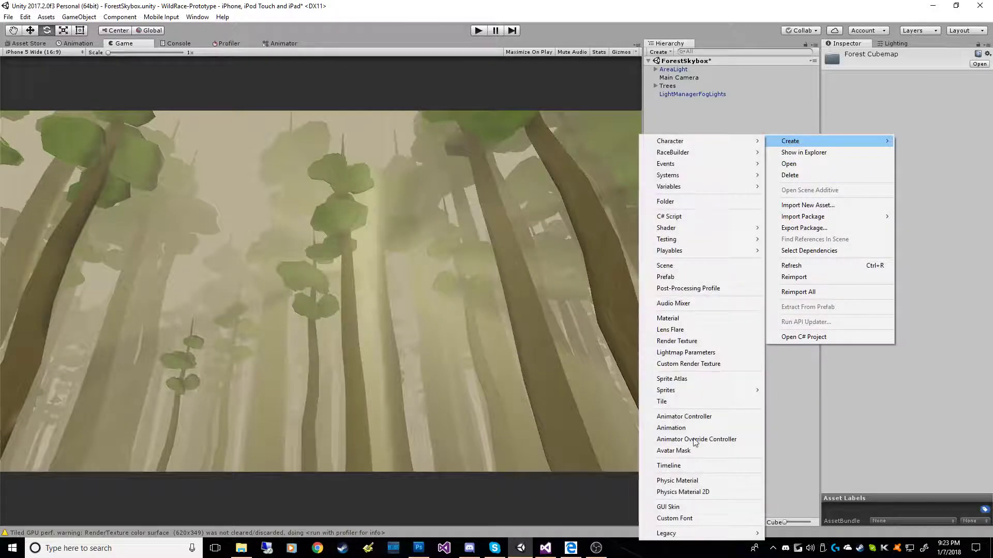
mouse_move(677, 538)
left_click(613, 533)
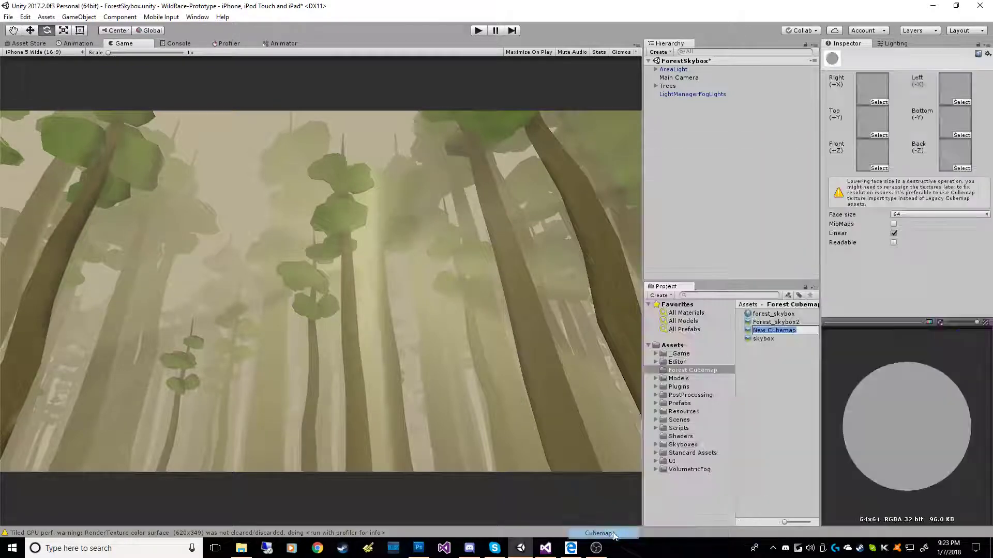
type("Rebde")
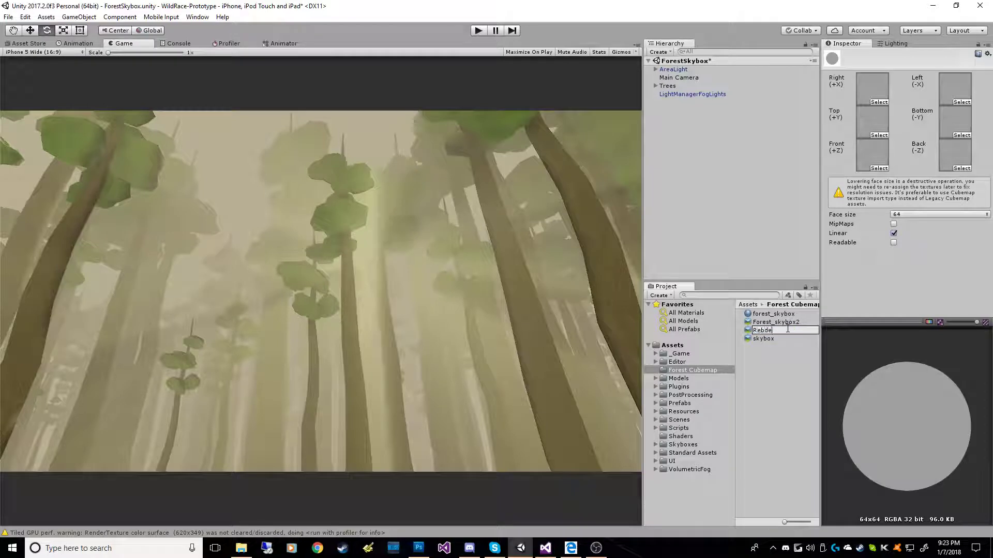
type("rCubemap")
key("Return")
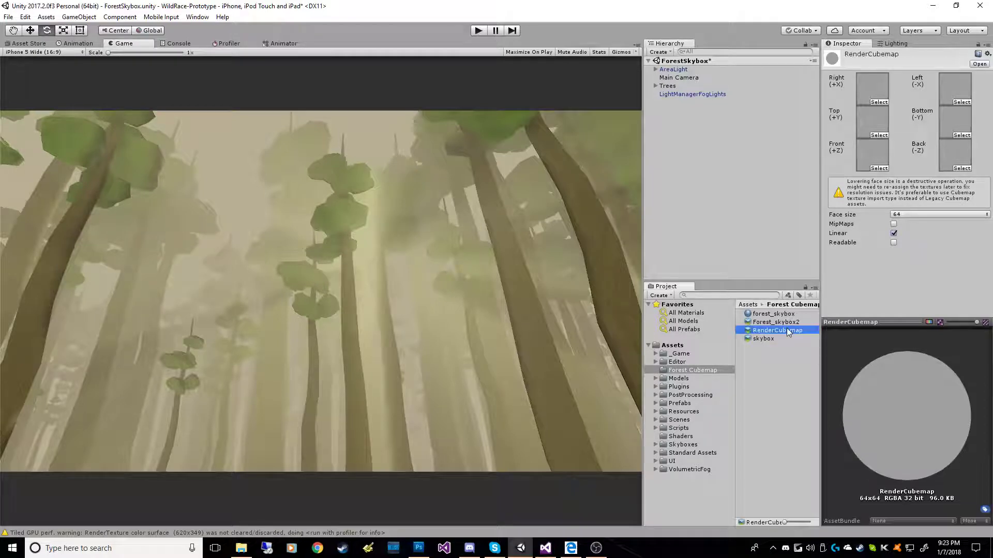
left_click(899, 214)
left_click(914, 310)
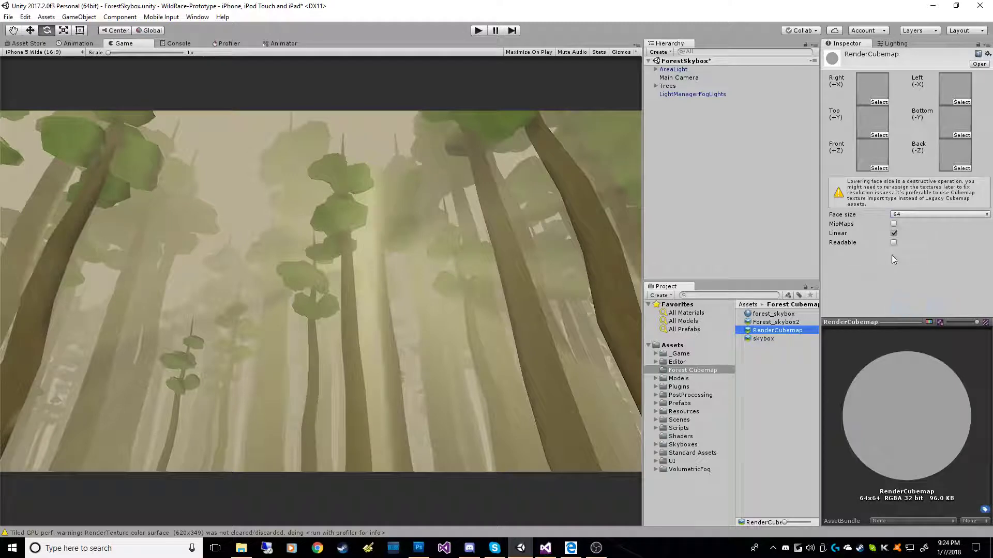
left_click(894, 224)
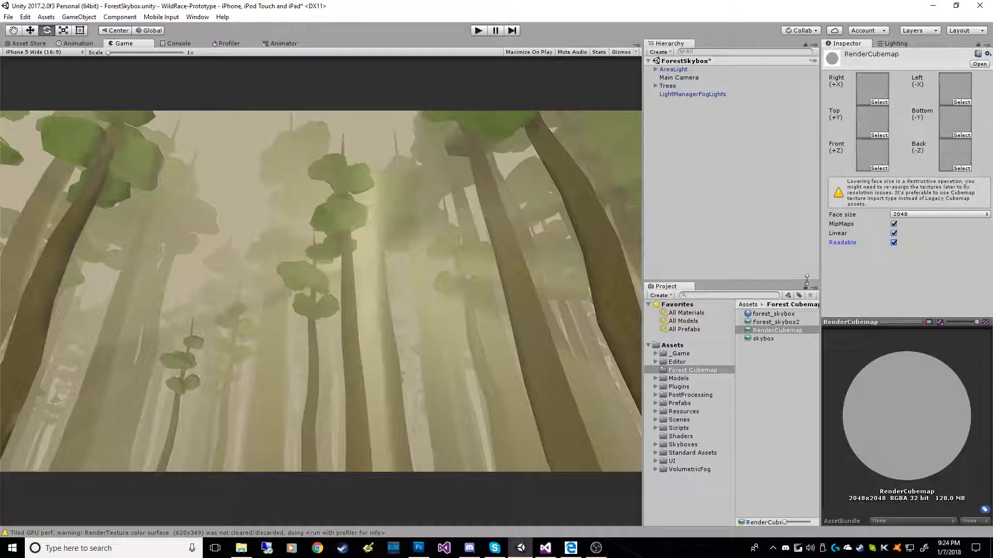
left_click_drag(641, 273, 620, 273)
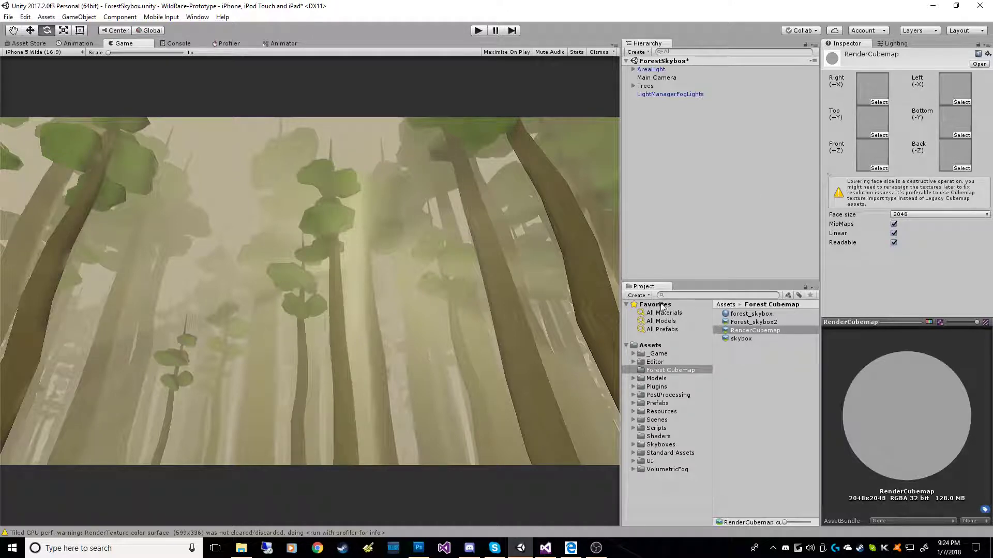
- Open the GameObject > Render into Cubemap wizard and show the Scripts folder
left_click(79, 16)
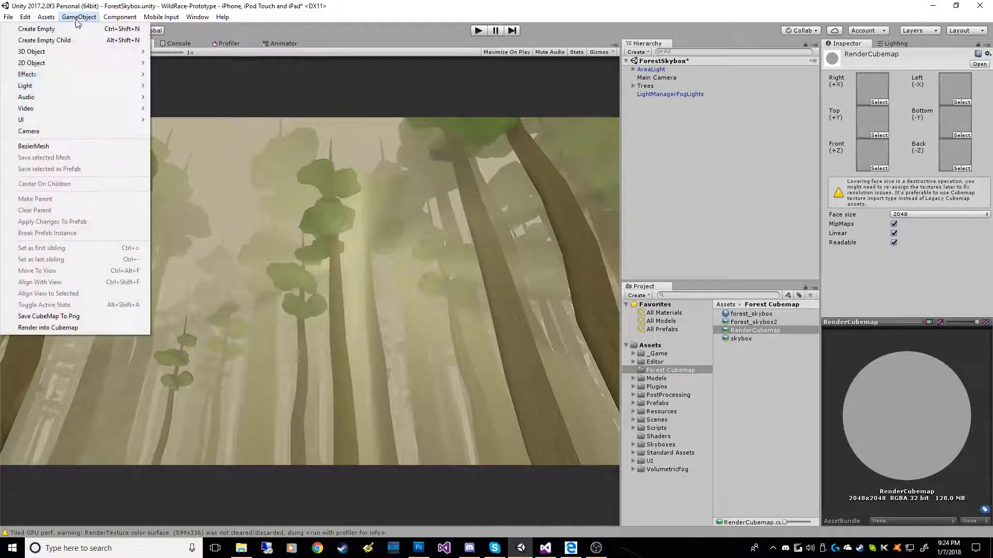
left_click(79, 328)
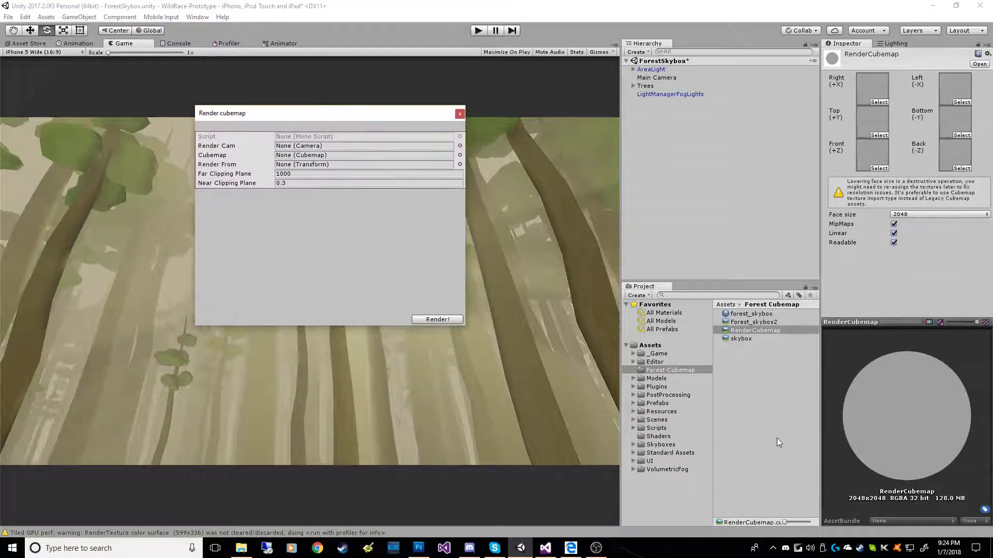
left_click(666, 428)
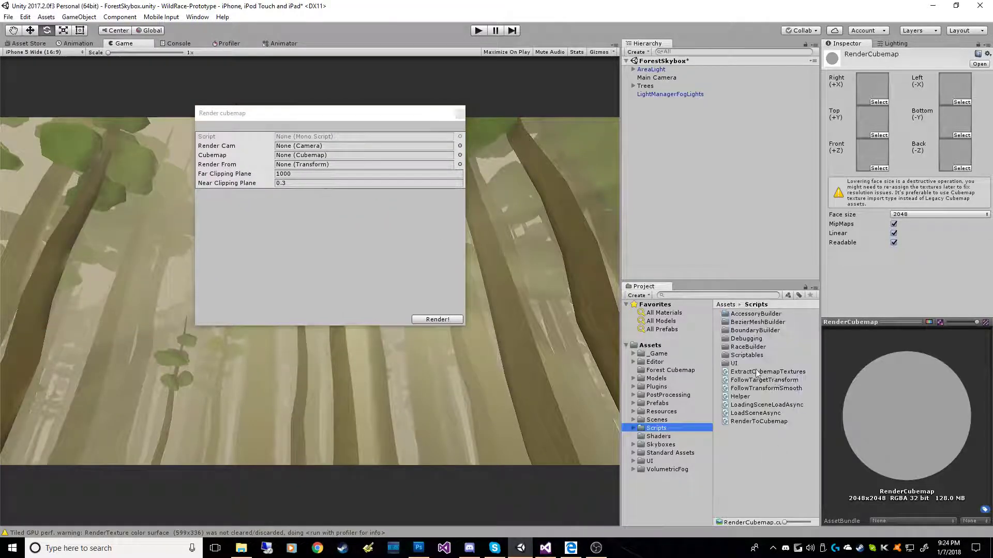
double_click(762, 420)
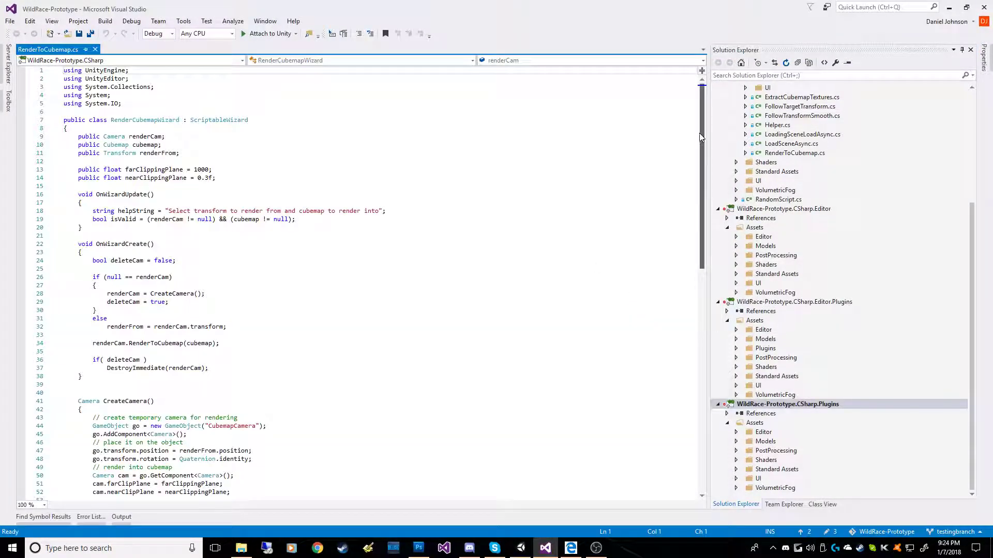
left_click_drag(701, 137, 709, 113)
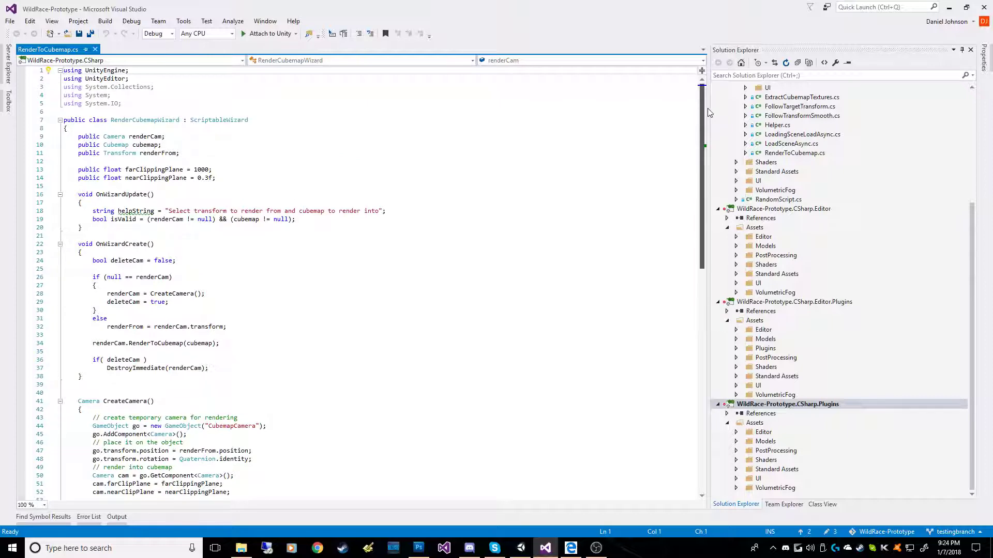
- Assign Main Camera as Render Cam and RenderCubemap as Cubemap, then select Far Clipping Plane
left_click(949, 7)
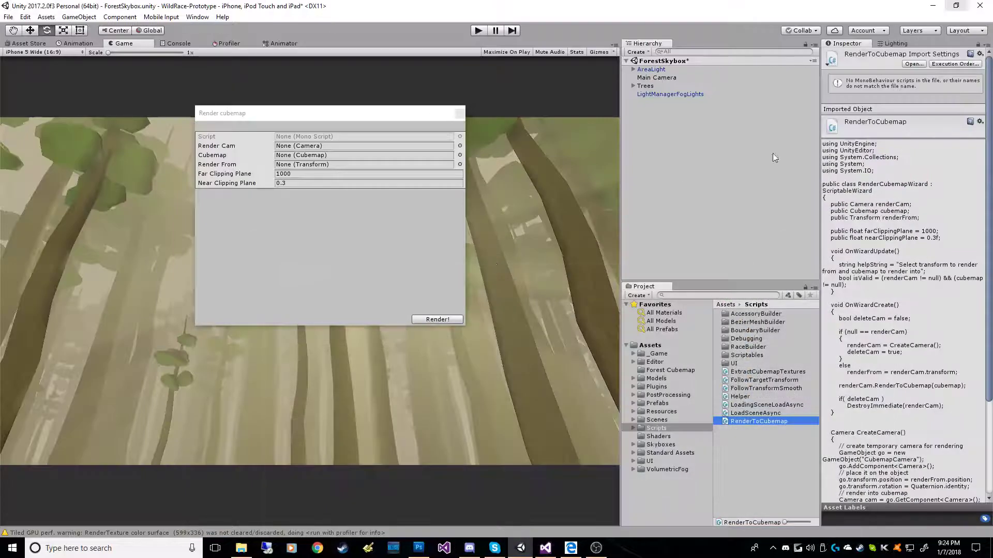
left_click_drag(666, 79, 355, 151)
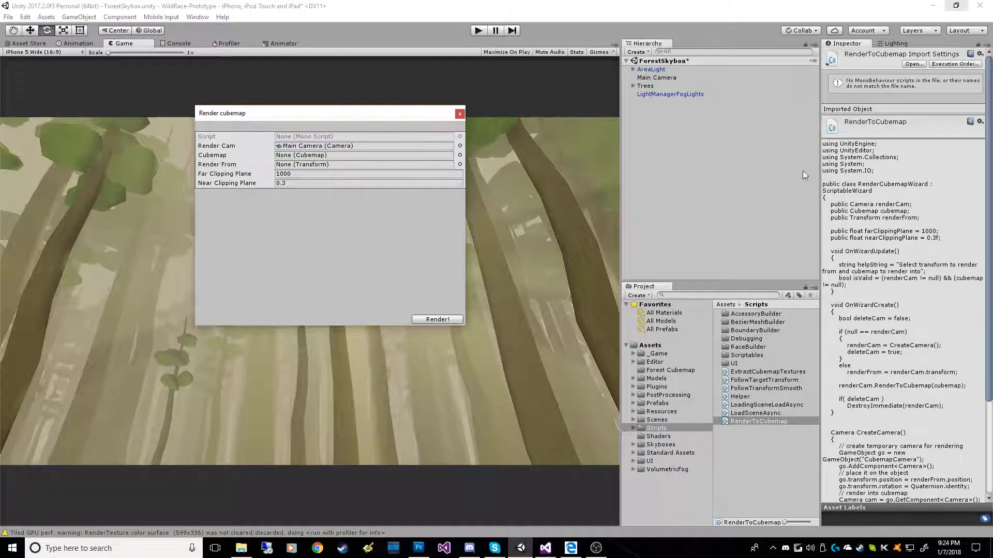
left_click(650, 345)
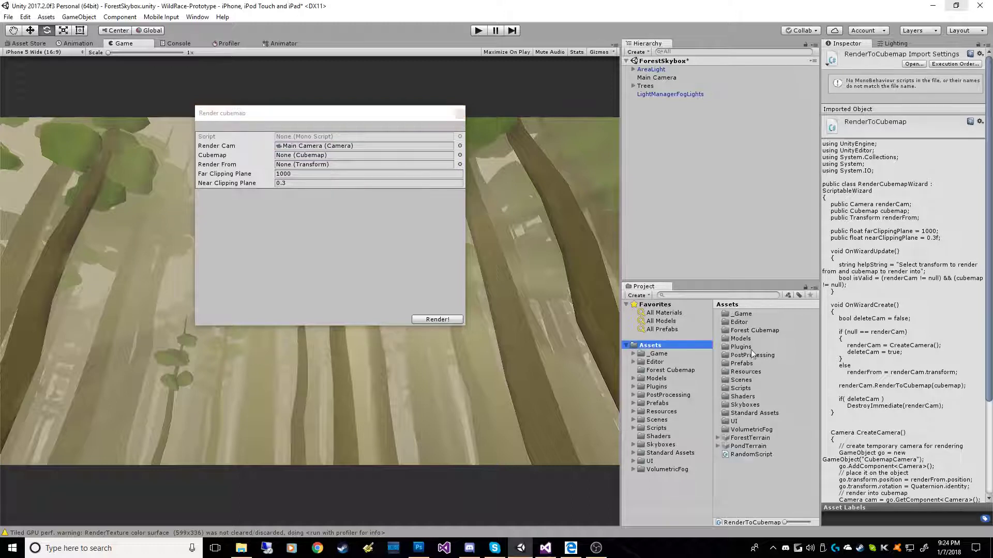
double_click(754, 330)
left_click_drag(754, 331, 355, 161)
left_click(318, 173)
- Enter 100000, render the forest scene into RenderCubemap, and reveal the Assets folder in Explorer
type("100000")
left_click(436, 319)
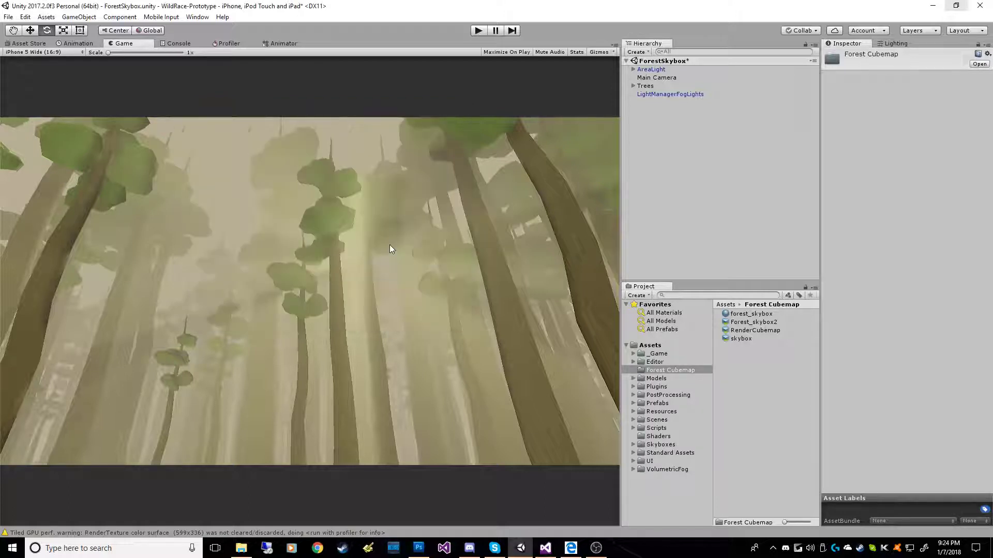
right_click(660, 349)
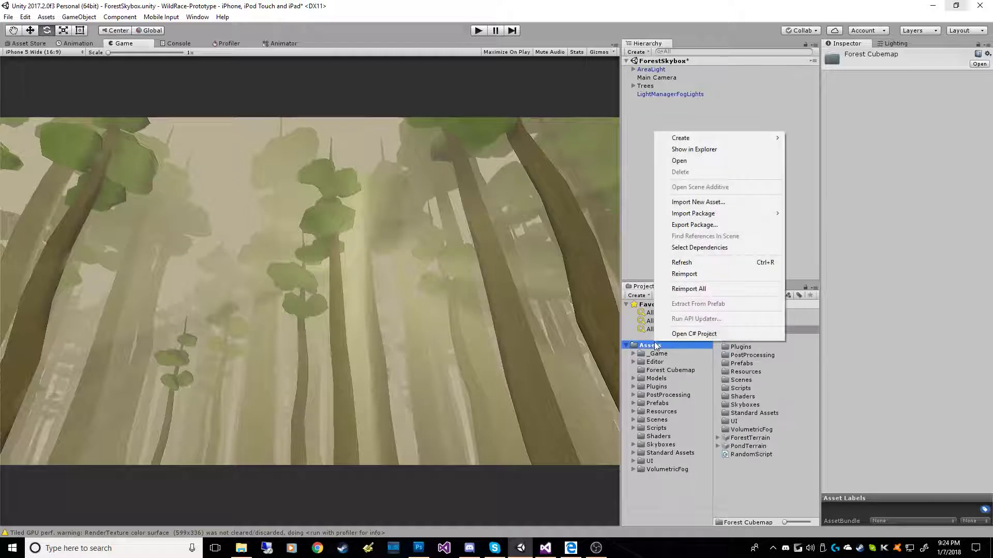
left_click(706, 151)
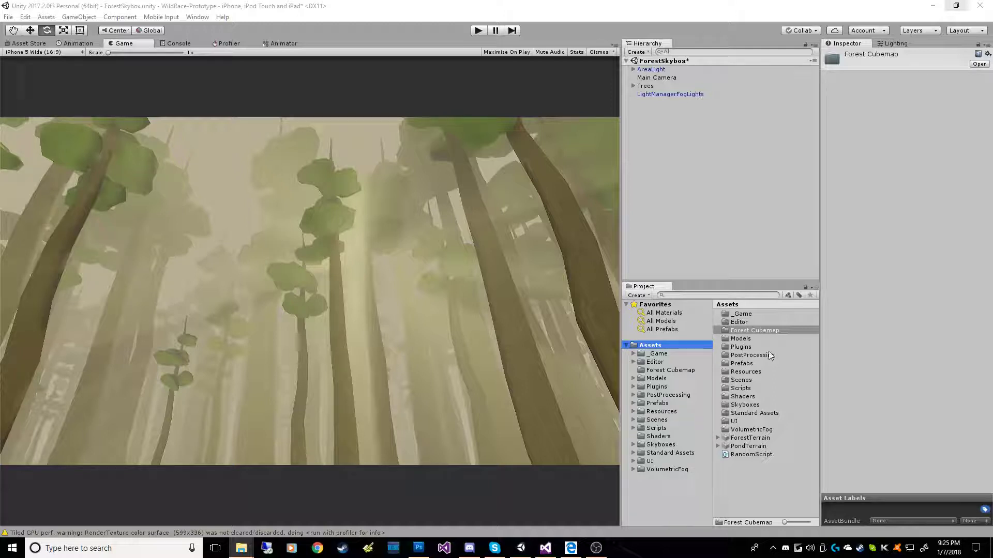
- Refresh the Assets list and select RenderCubemap in the Forest Cubemap folder
right_click(748, 492)
left_click(763, 413)
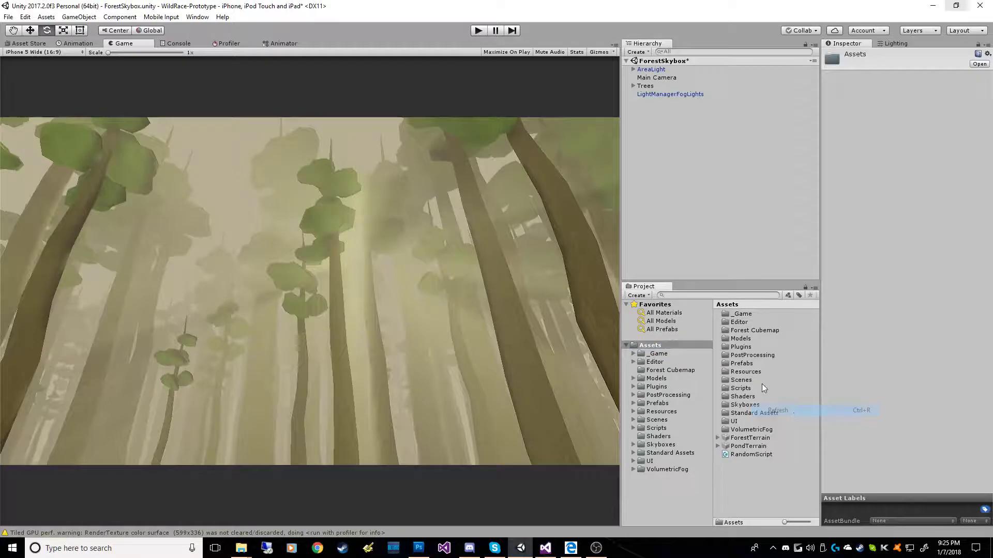
left_click(762, 332)
double_click(762, 331)
left_click(756, 331)
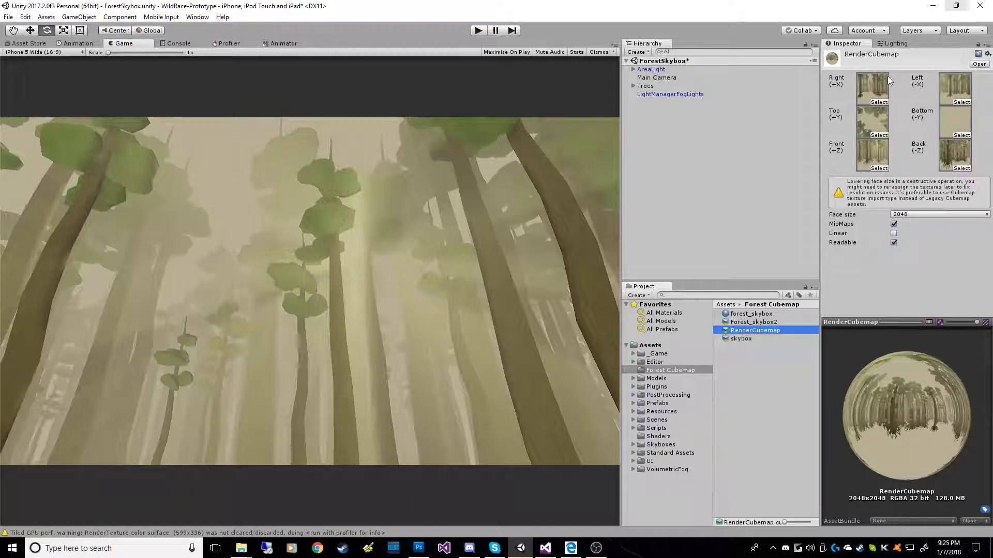
- Try the save-cubemap-as-PNG menu command, then open the Assets Scripts folder
left_click(96, 17)
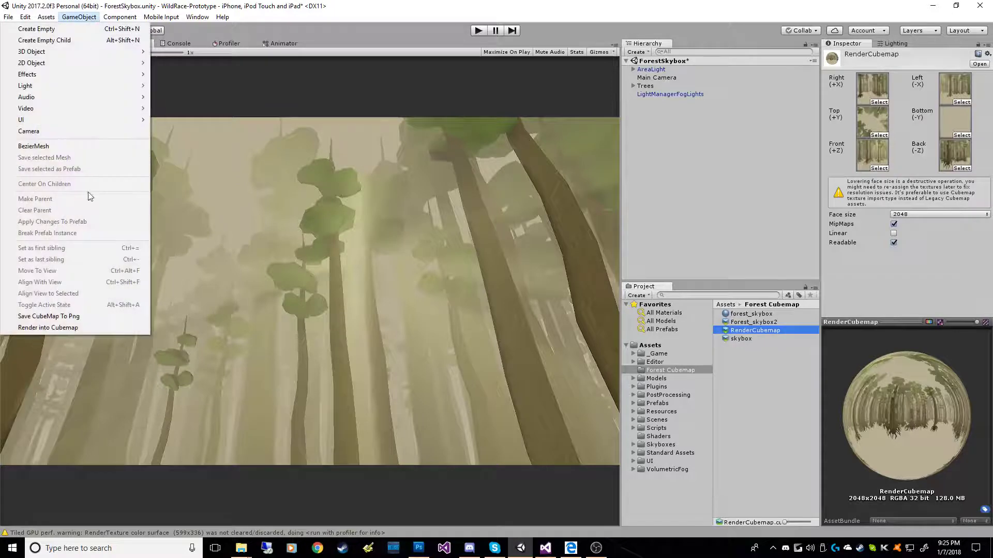
left_click(49, 320)
left_click(653, 346)
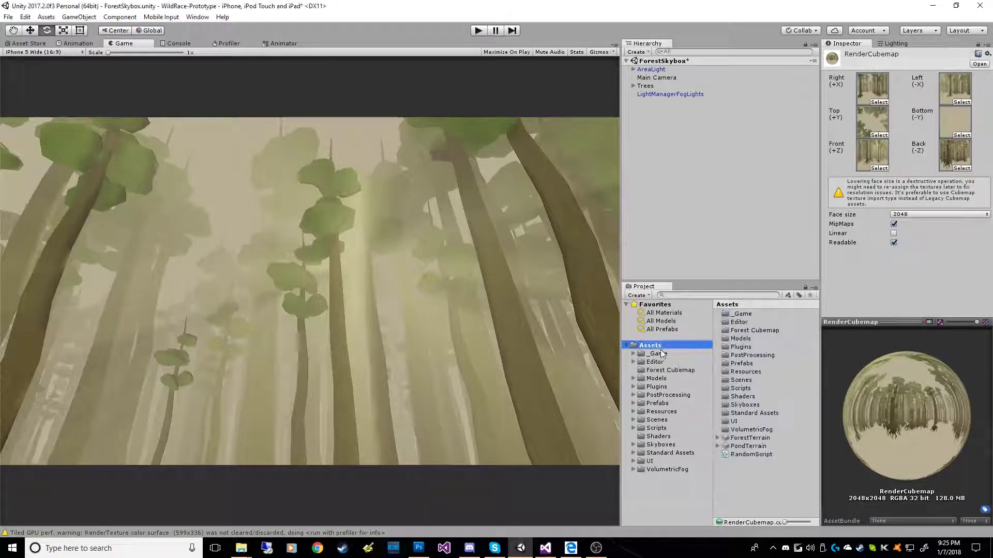
left_click(660, 428)
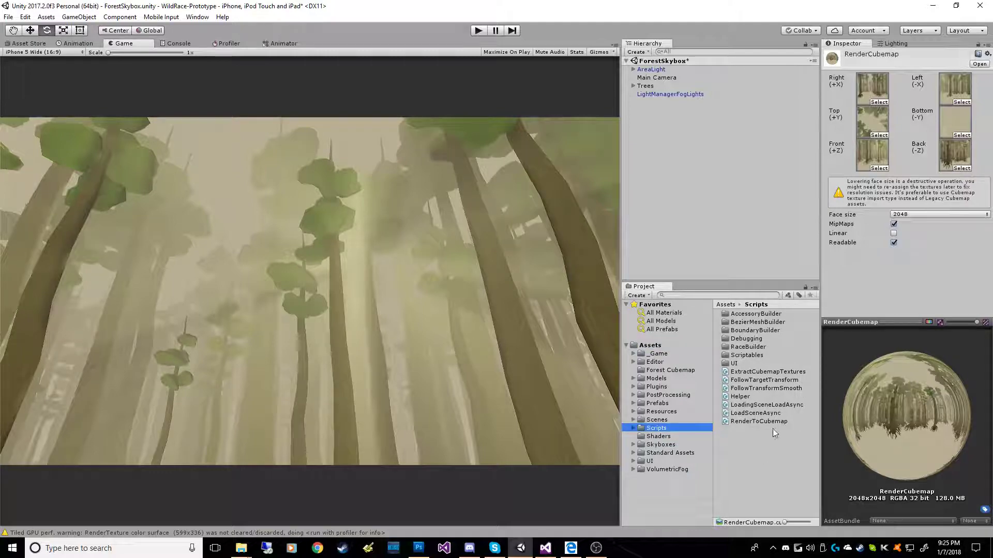
- Open ExtractCubemapTextures.cs in Visual Studio and scroll through its SaveCubeMapToPngWizard code
double_click(762, 372)
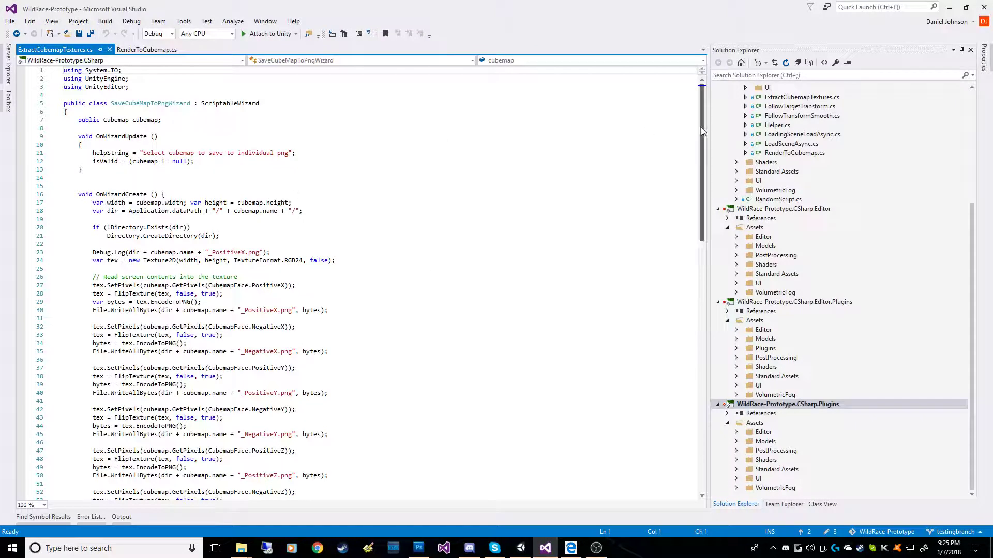
left_click_drag(703, 132, 708, 102)
- Export RenderCubemap's six faces as PNGs to Assets/RenderCubemap with the Save CubeMap To Png wizard
left_click(949, 7)
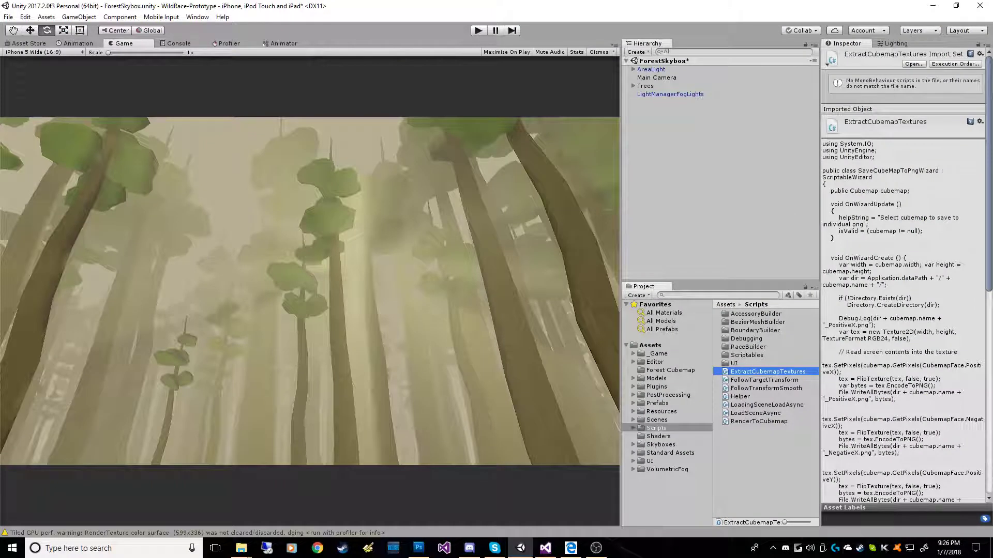
left_click(682, 370)
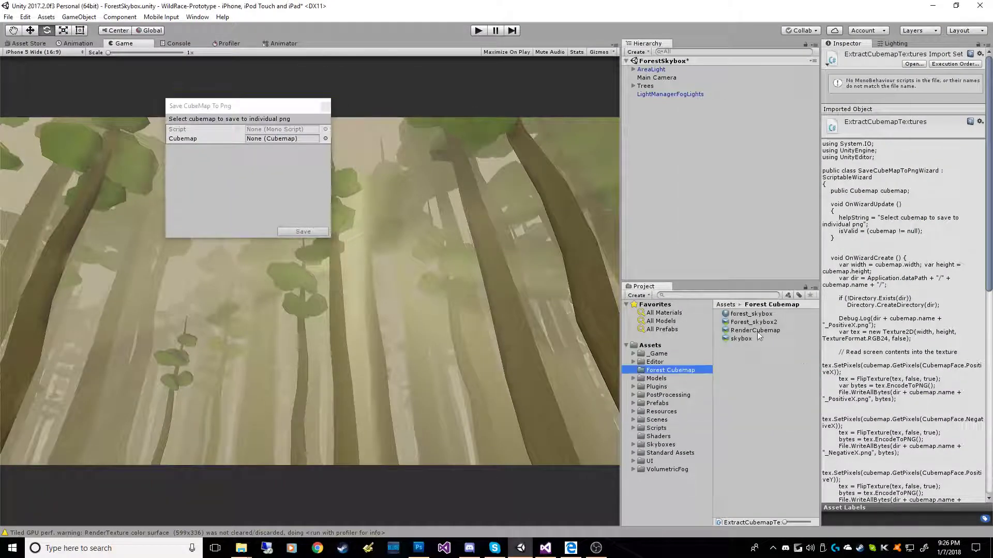
left_click_drag(757, 336, 275, 138)
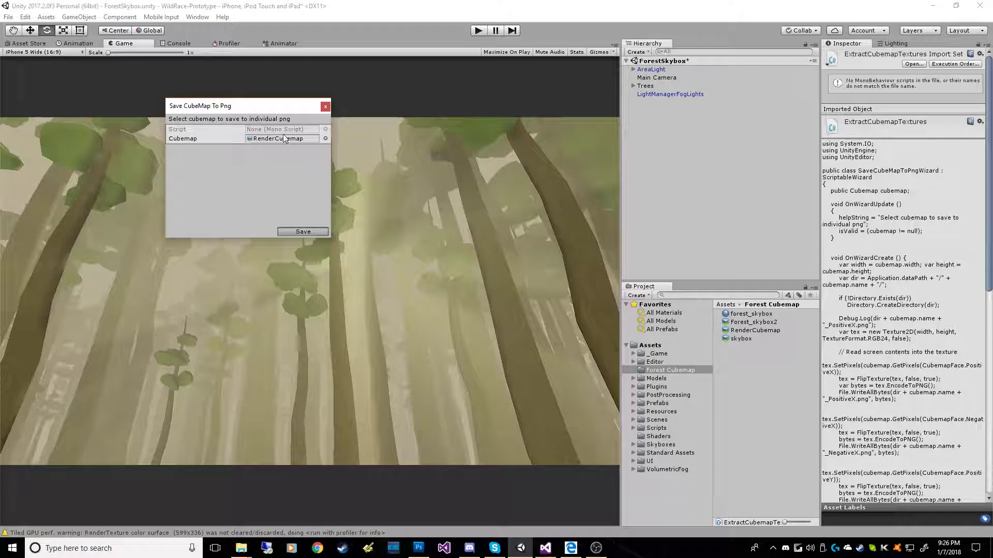
key("Return")
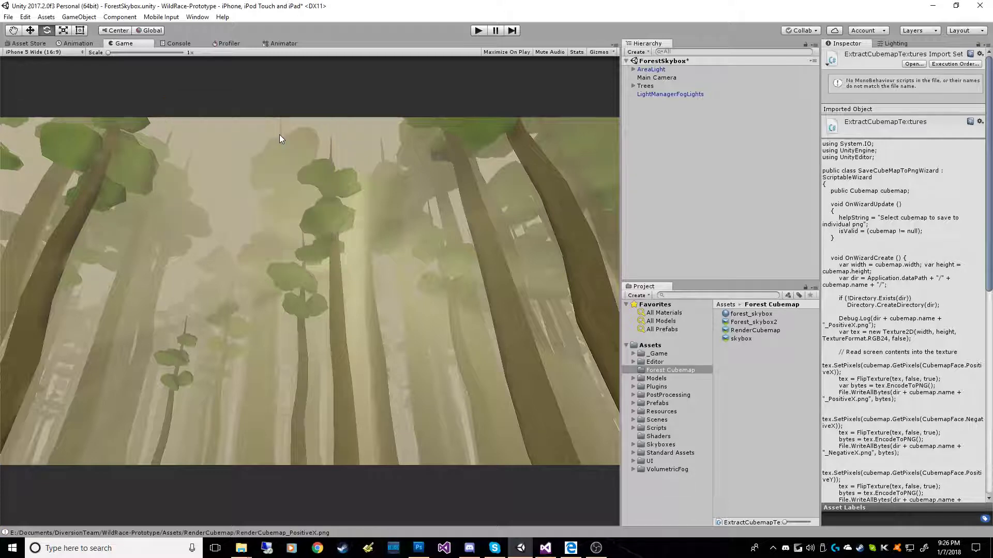
left_click(772, 331)
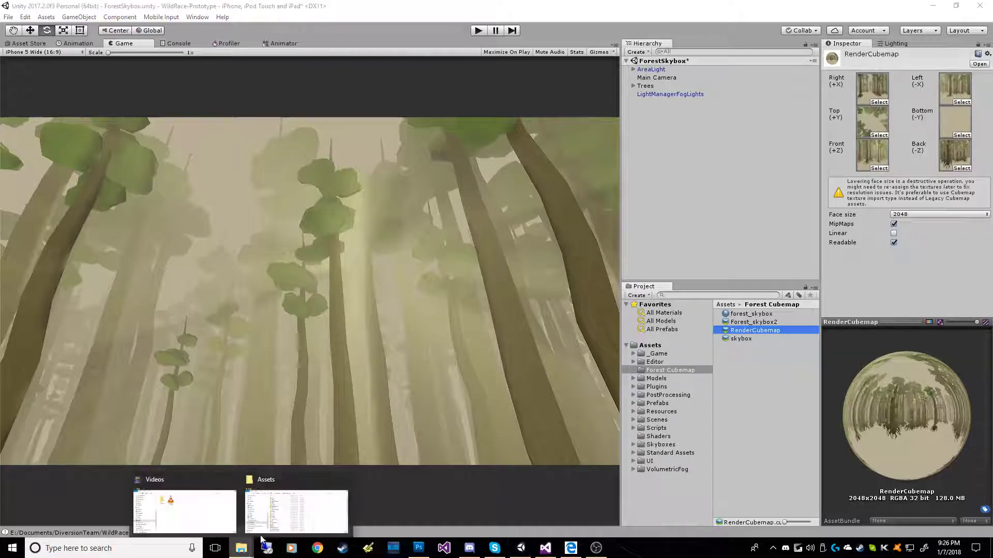
- Open the RenderCubemap folder of exported faces in Explorer, then switch to Photoshop's skybox.psd
left_click(241, 548)
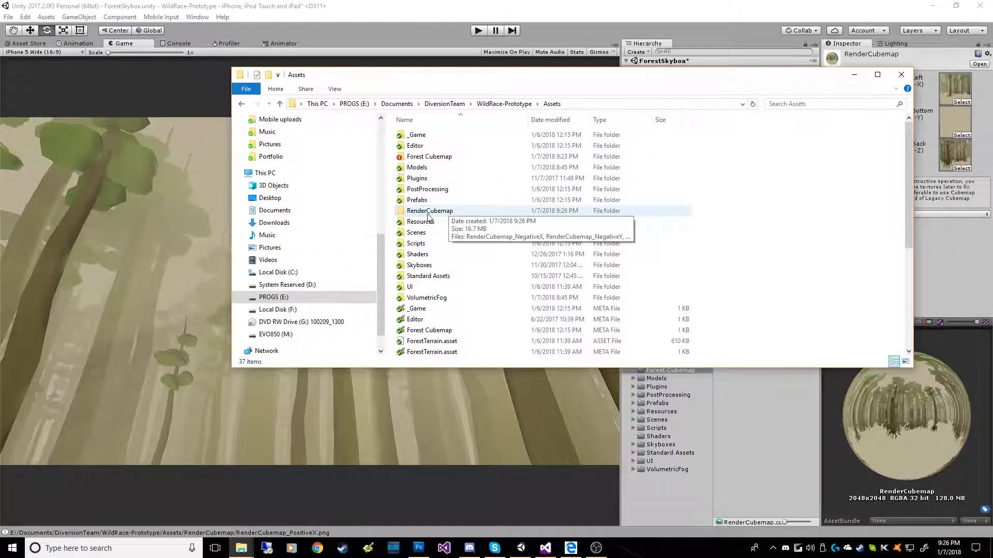
double_click(428, 214)
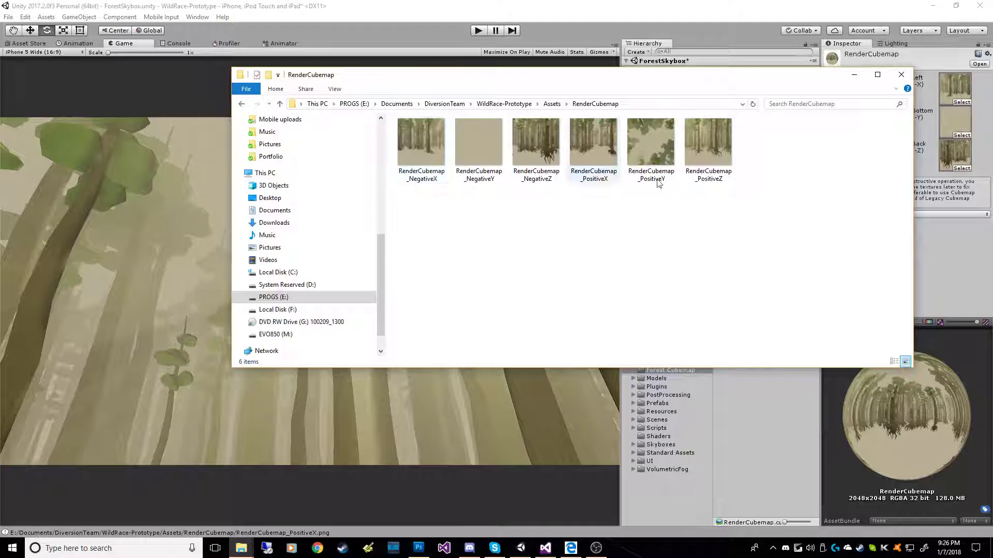
left_click_drag(695, 77, 617, 78)
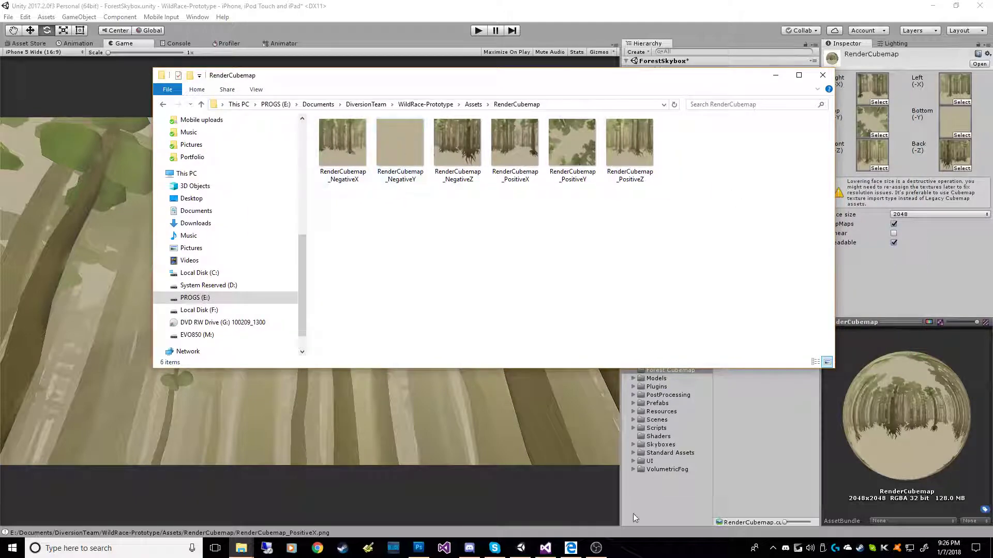
left_click(420, 553)
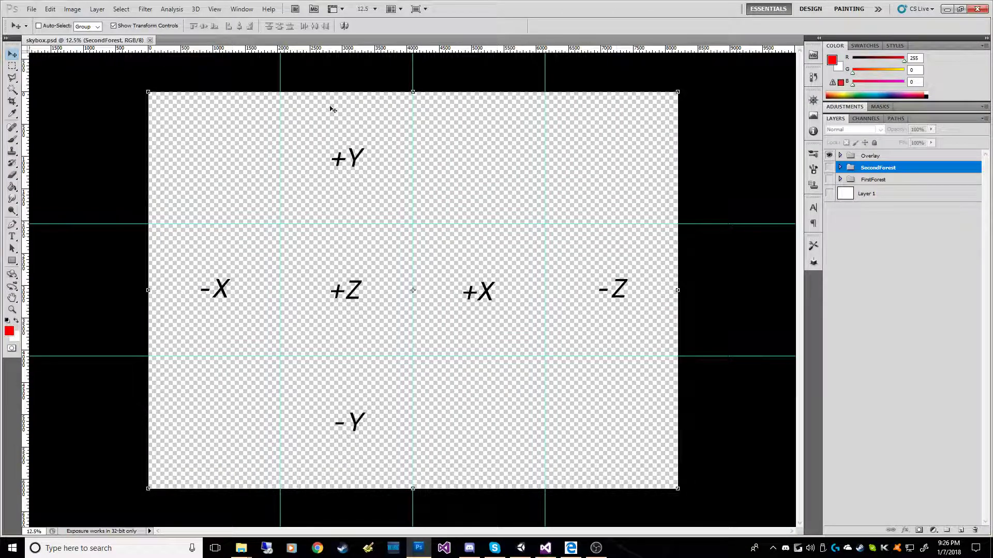
- Confirm skybox.psd is 8192×6144 in Image Size, then expand the SecondForest layer group
left_click(73, 9)
left_click(88, 84)
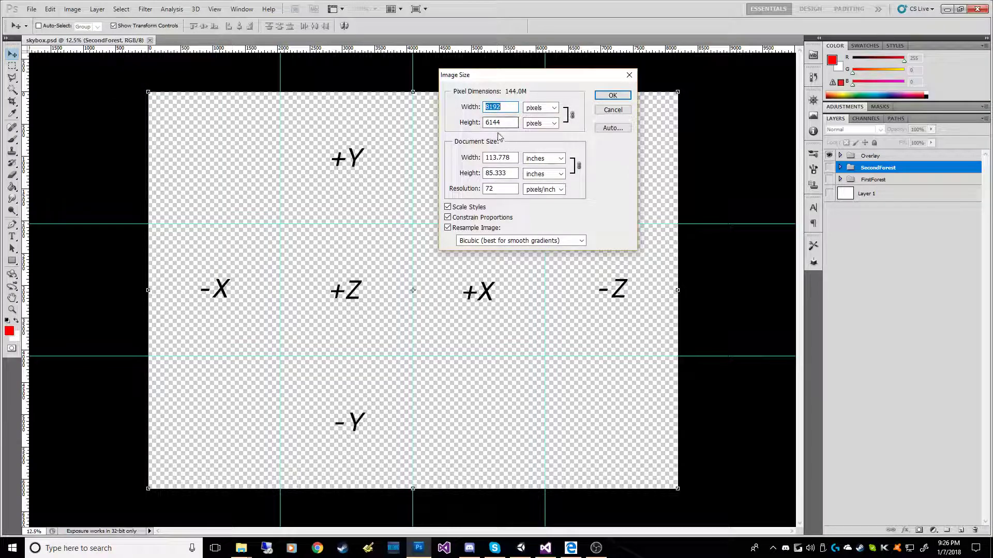
left_click(614, 111)
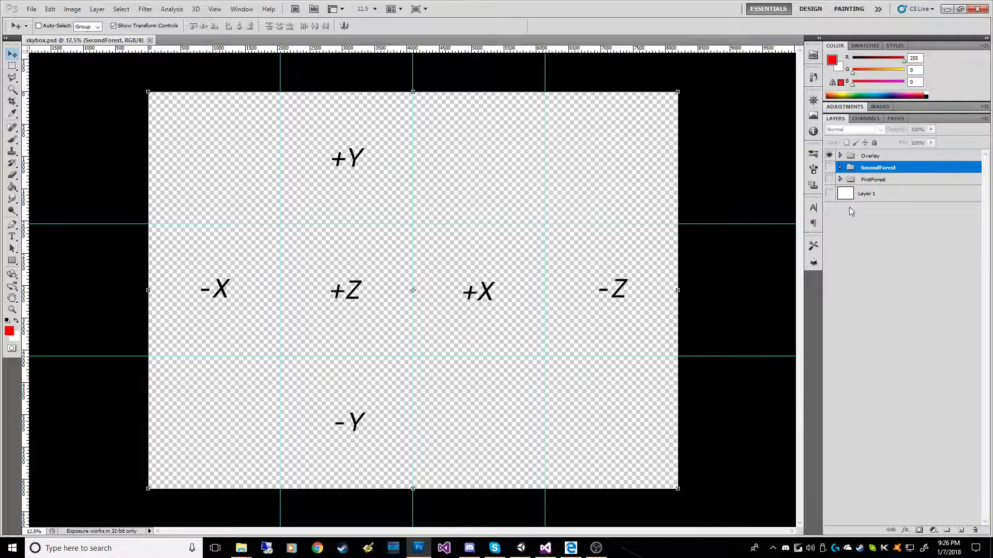
left_click(840, 168)
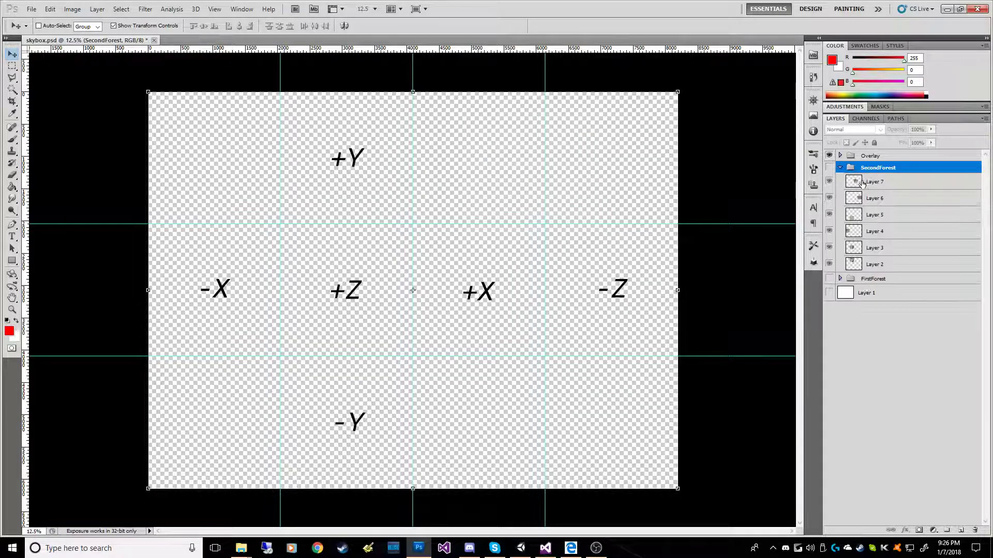
- Show the SecondForest faces on the cross layout, check the exported images, and hide the Overlay labels
left_click(829, 168)
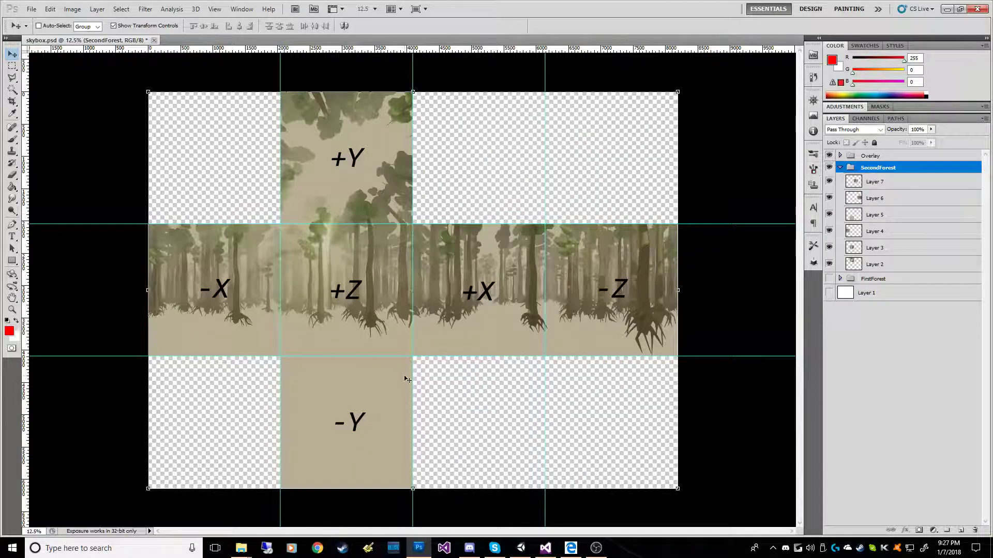
mouse_move(241, 548)
left_click(296, 513)
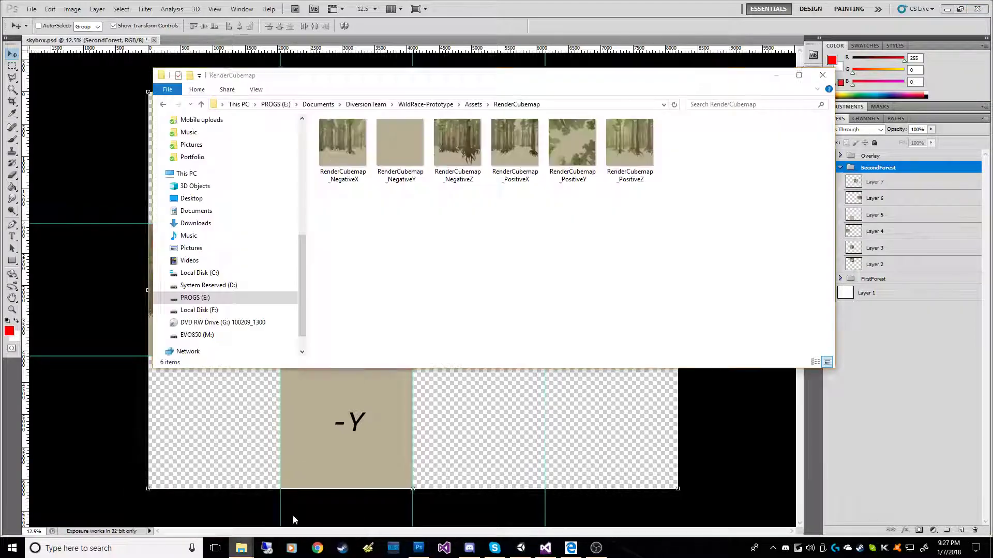
left_click_drag(417, 76, 445, 127)
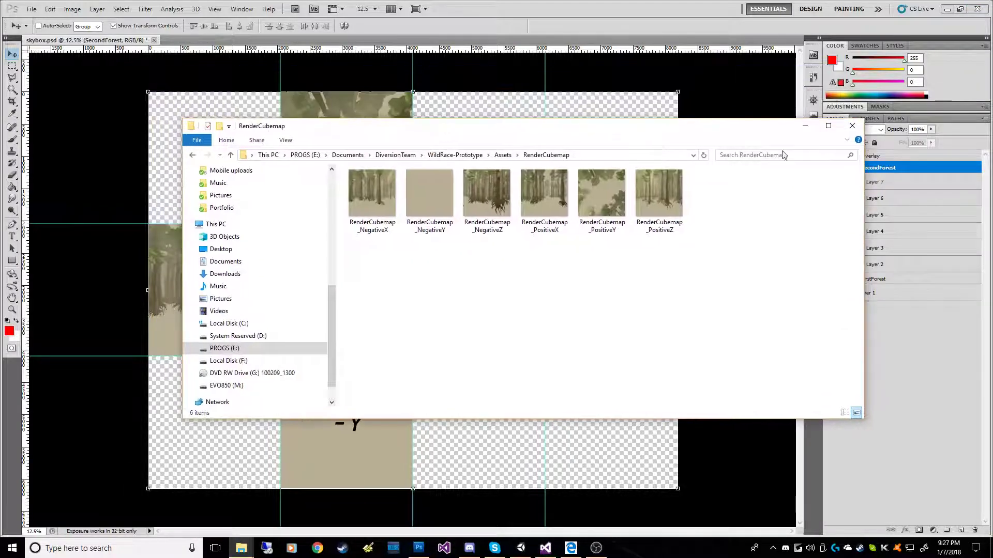
left_click(805, 126)
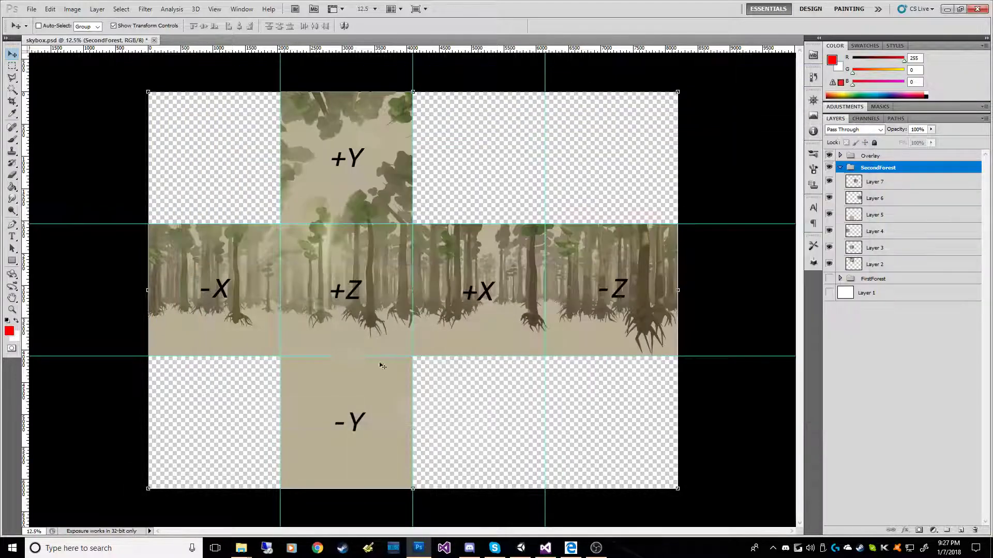
left_click(829, 156)
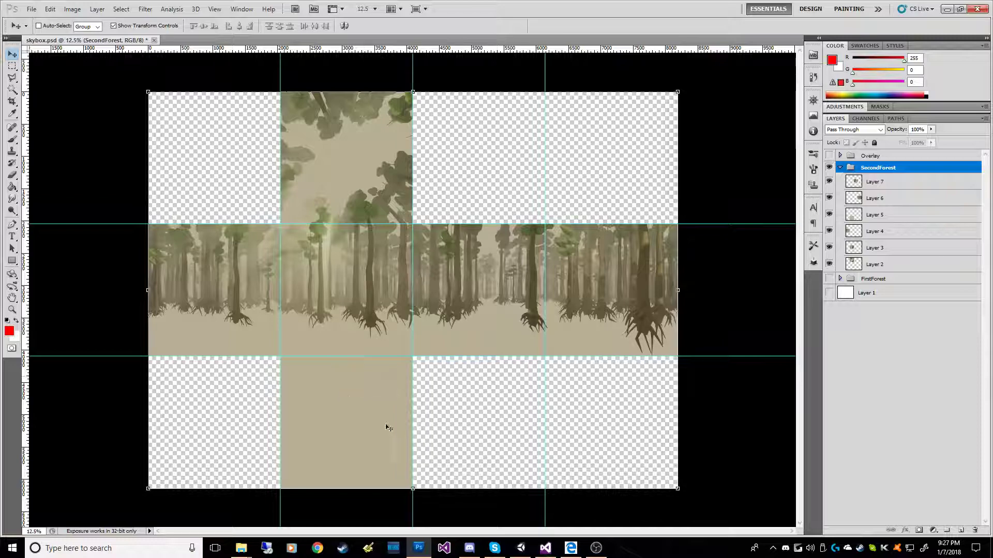
- Delete the RenderCubemap folder from Assets in File Explorer
mouse_move(241, 548)
left_click(298, 504)
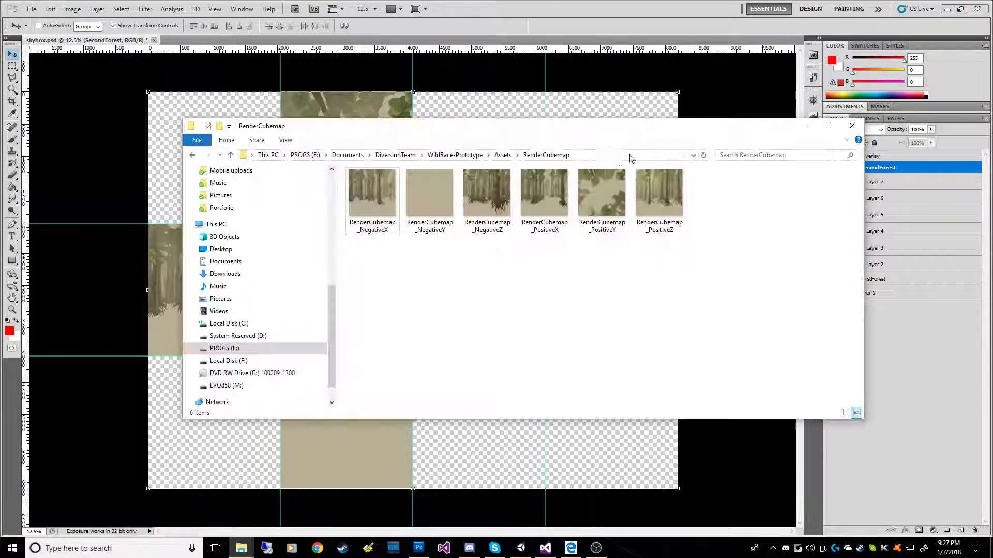
left_click(503, 155)
right_click(398, 262)
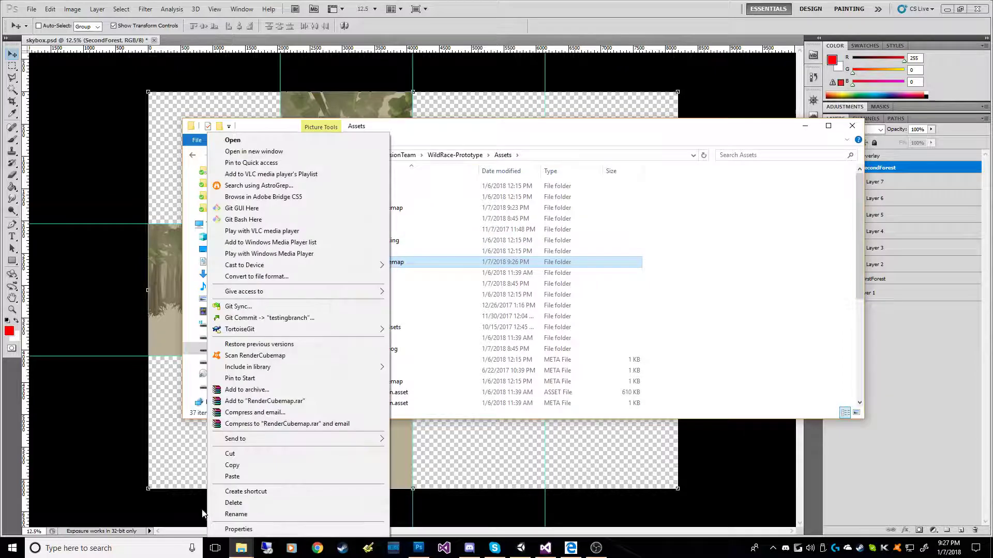
left_click(234, 503)
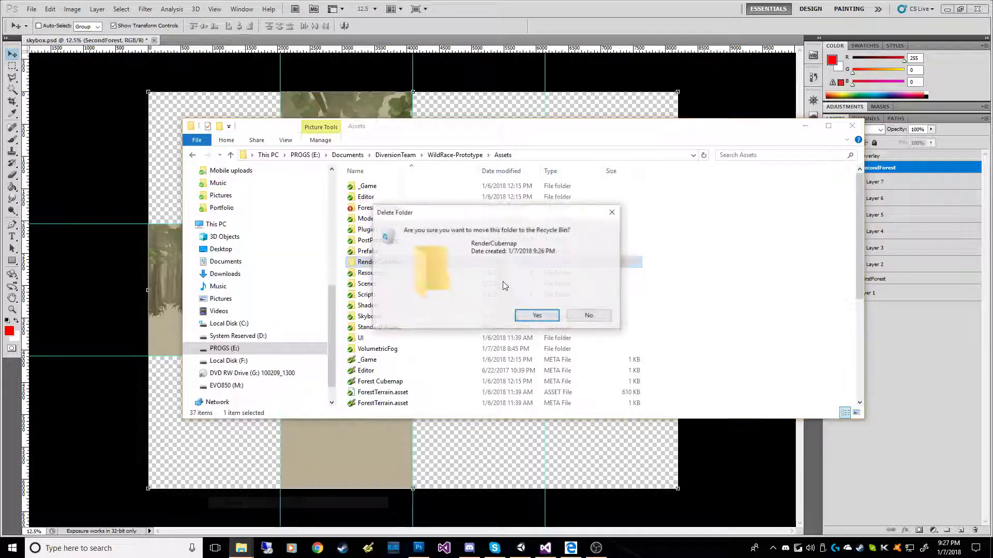
left_click(539, 313)
- Open Forest_skybox2.png from the Forest Cubemap folder in Photoshop, then close it
double_click(392, 209)
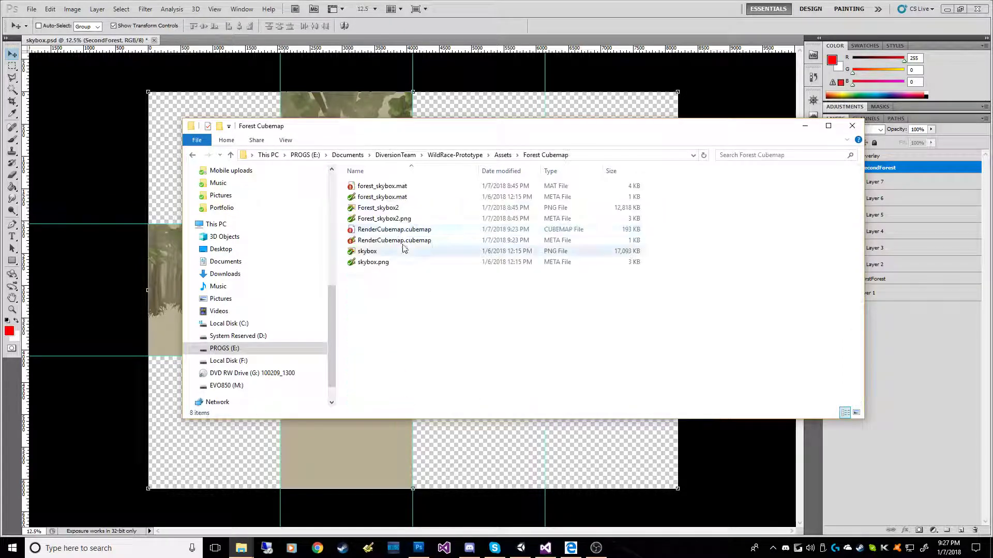
double_click(401, 209)
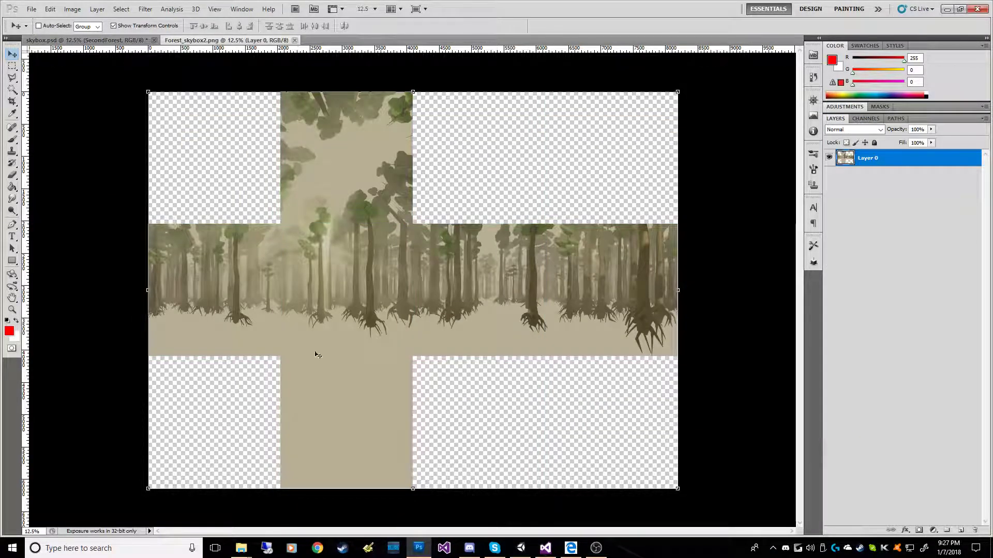
left_click(294, 40)
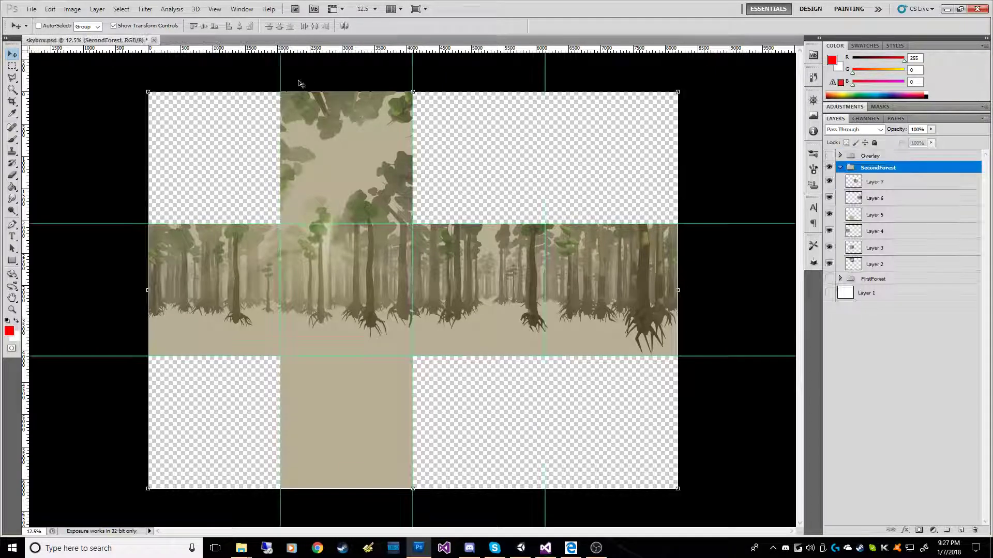
- Return to Unity, widen the Hierarchy and Project panels, and select the Forest_skybox2 texture
left_click(947, 10)
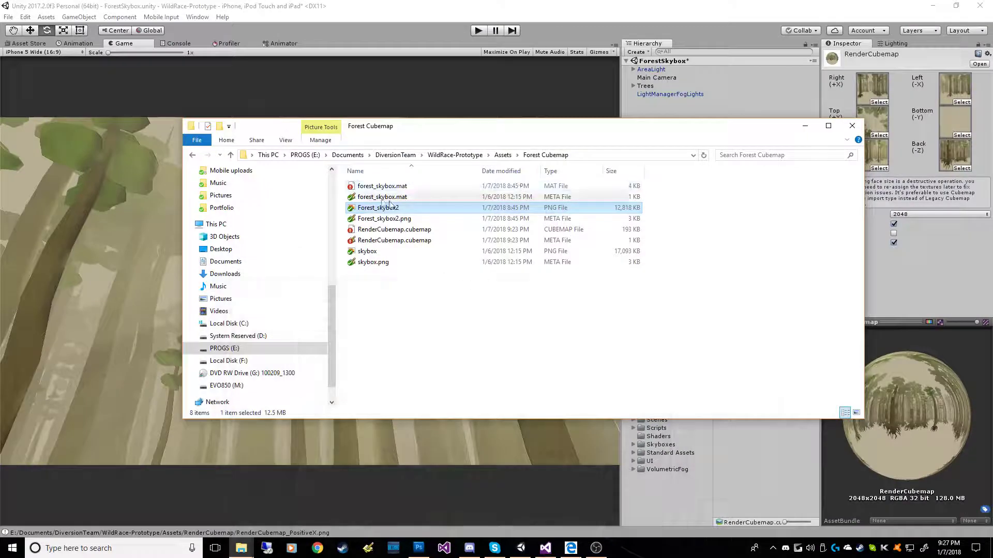
left_click(463, 13)
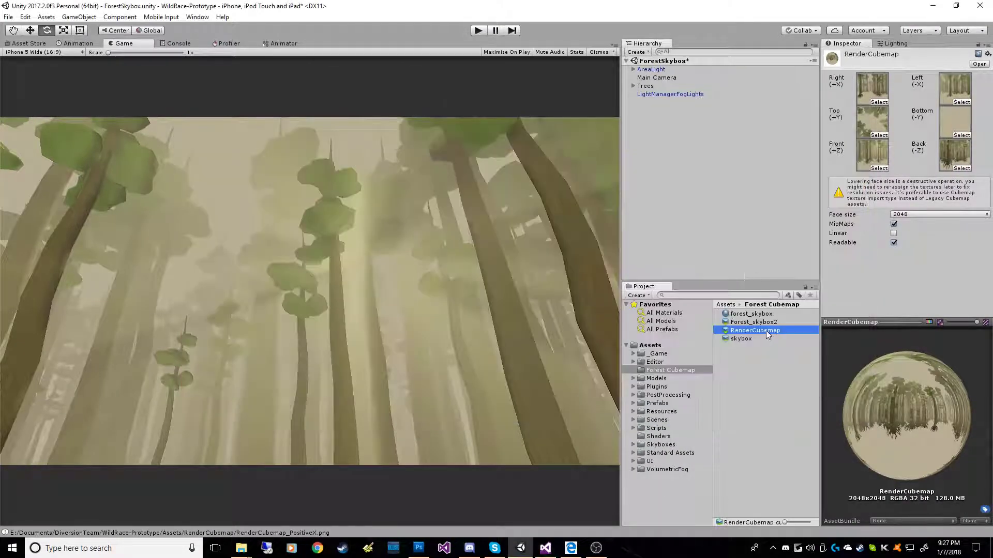
left_click_drag(621, 245, 533, 245)
left_click(675, 322)
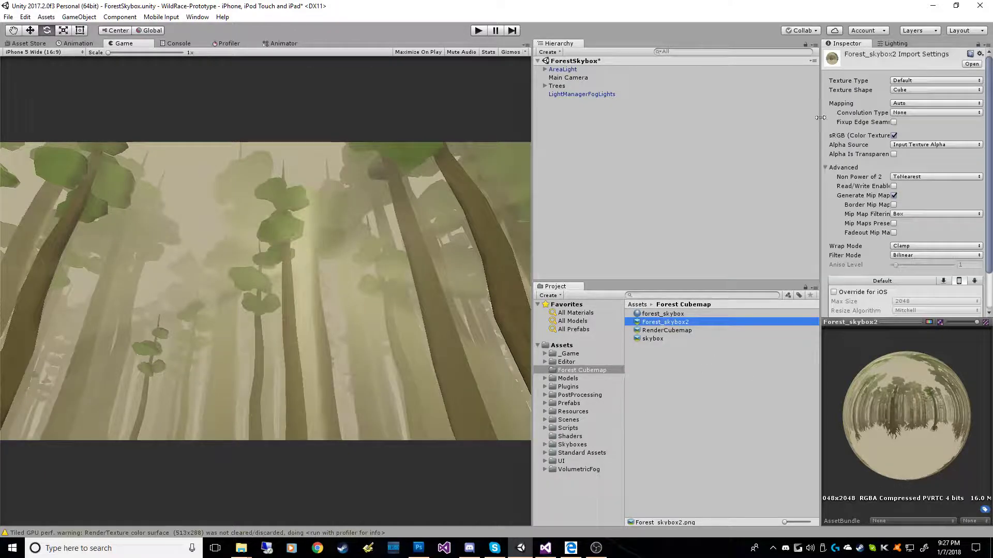
- Set Forest_skybox2's Texture Shape to Cube and enlarge its forest sphere preview
left_click_drag(821, 123, 774, 124)
left_click(866, 90)
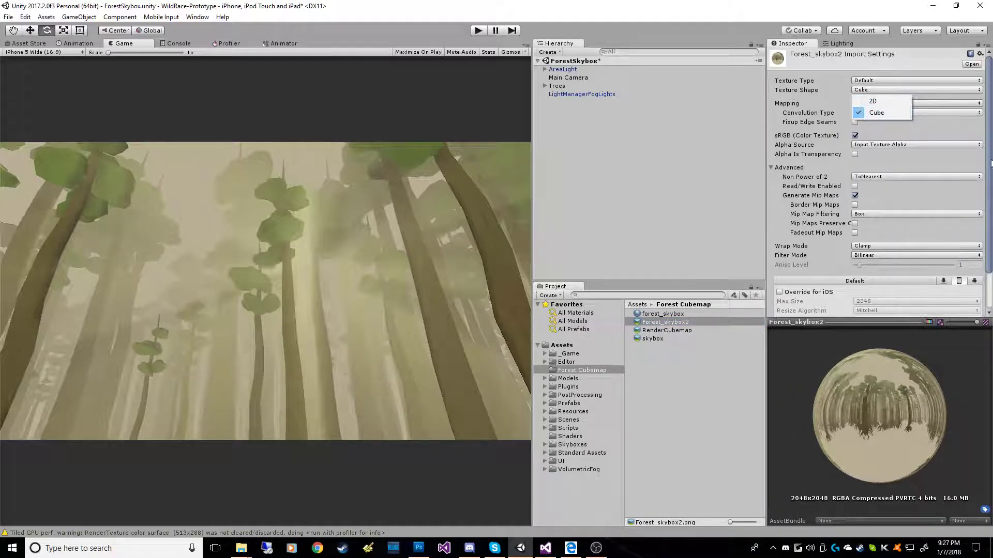
left_click_drag(991, 165, 990, 228)
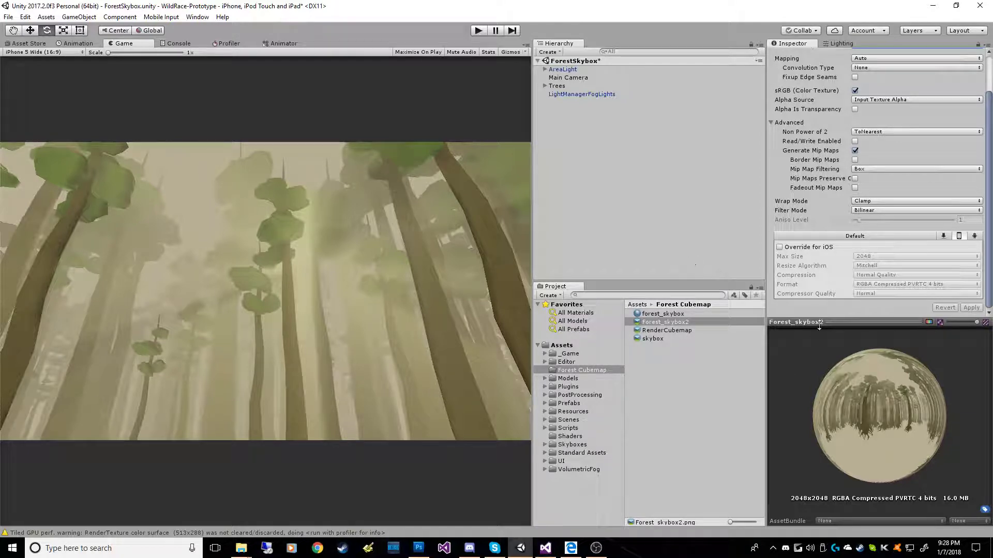
left_click(819, 322)
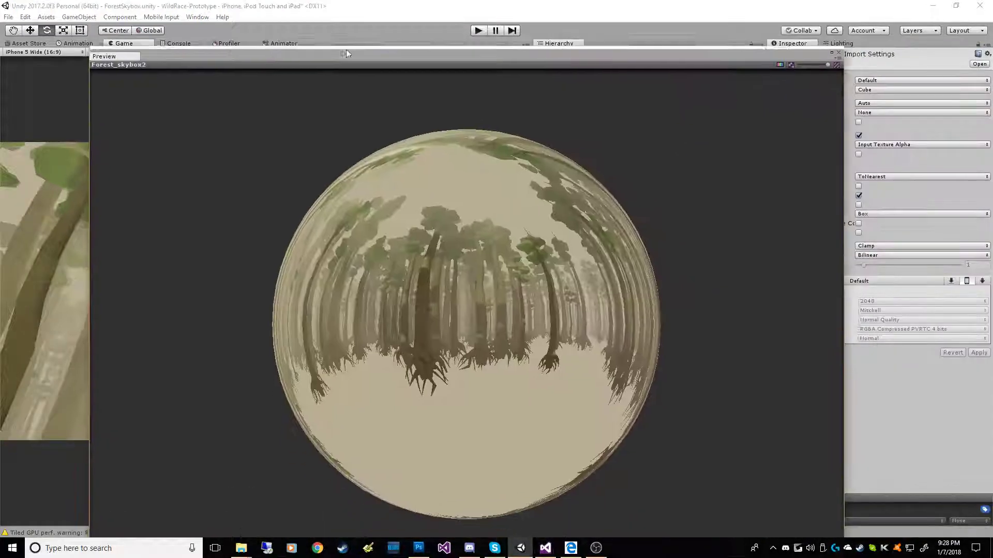
left_click_drag(346, 49, 480, 296)
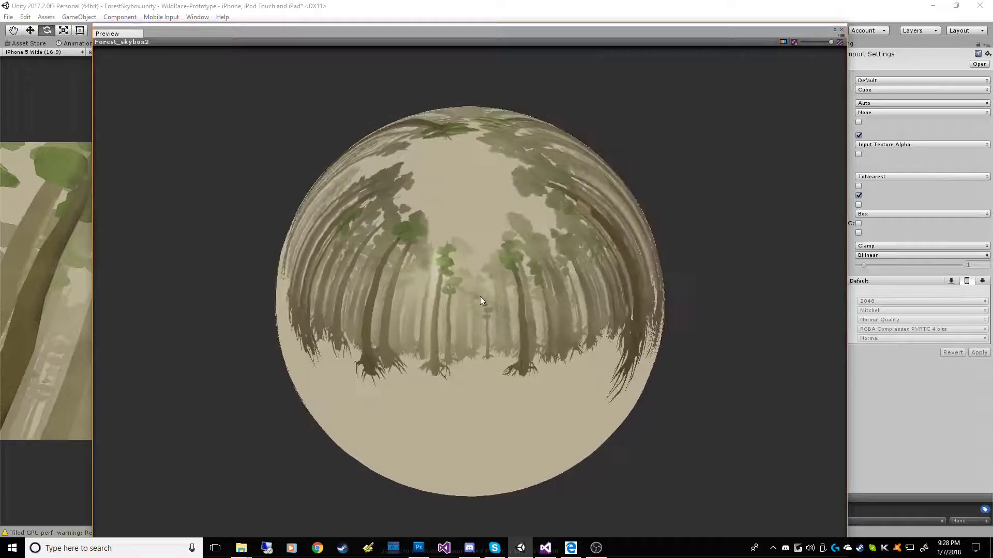
- Close the preview and inspect Main Camera's Post-Processing profile settings, dismissing the Create menu
left_click(842, 32)
left_click(568, 77)
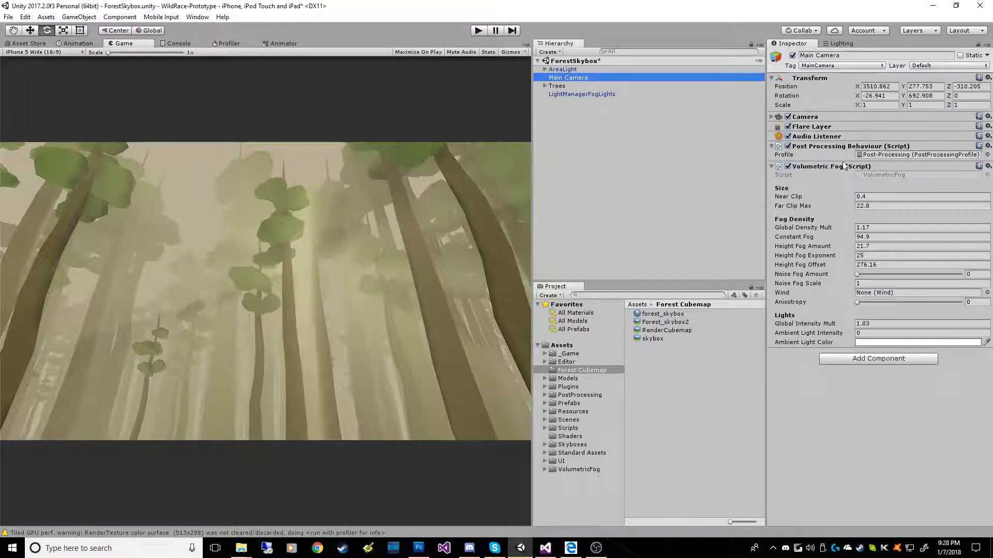
left_click(920, 155)
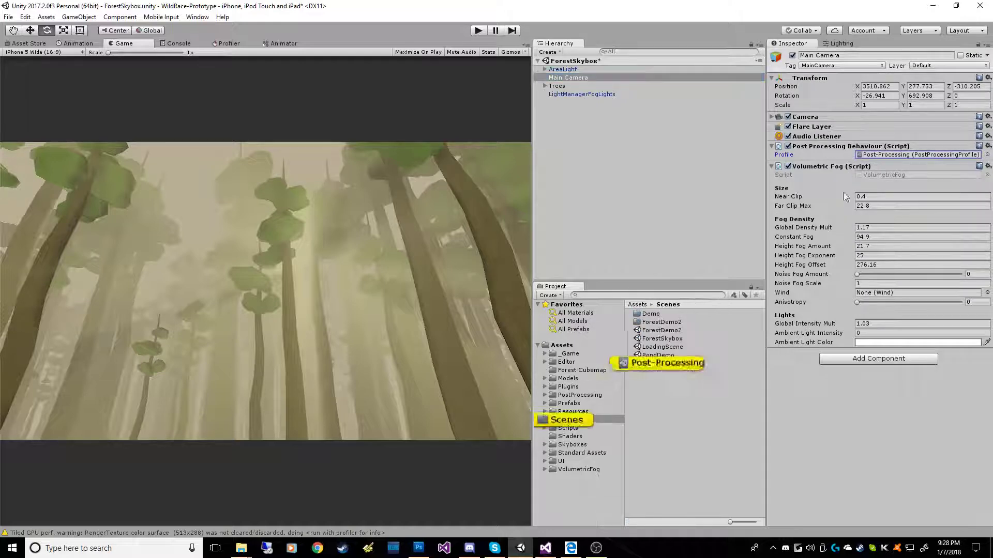
left_click(672, 364)
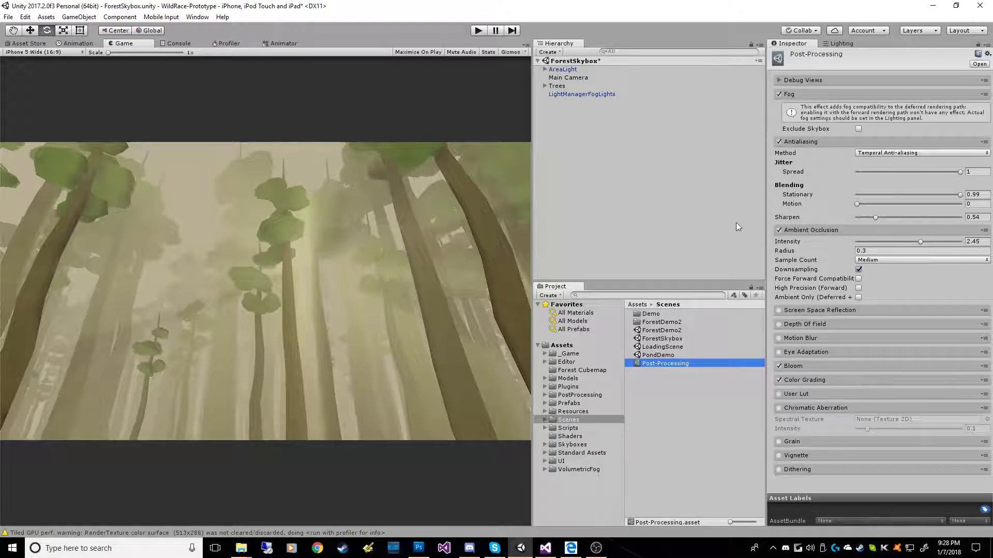
left_click(79, 17)
key("Escape")
- Tilt RenderCubemap's preview upward in Forest Cubemap, then open the PostProcessing folder
left_click(578, 370)
left_click(666, 329)
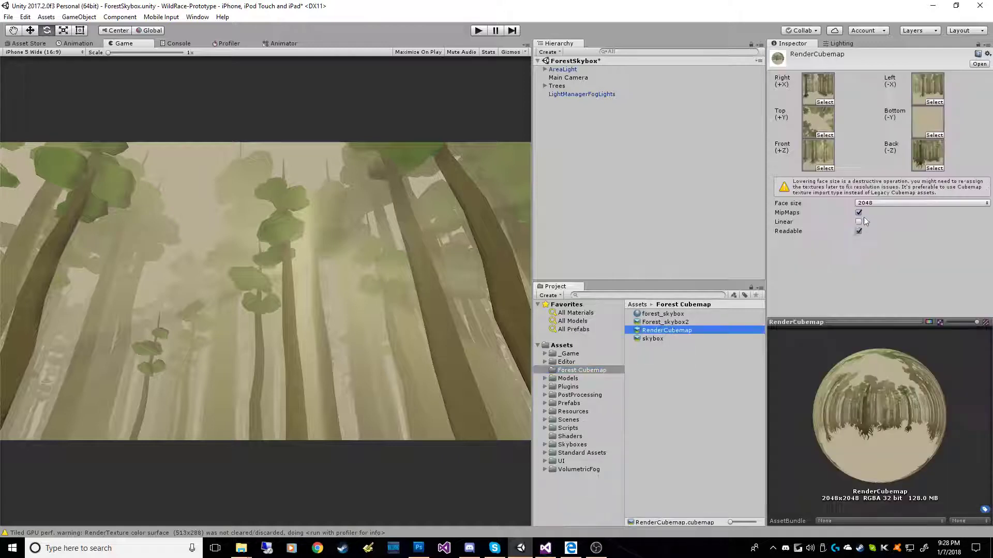
left_click_drag(878, 411, 879, 374)
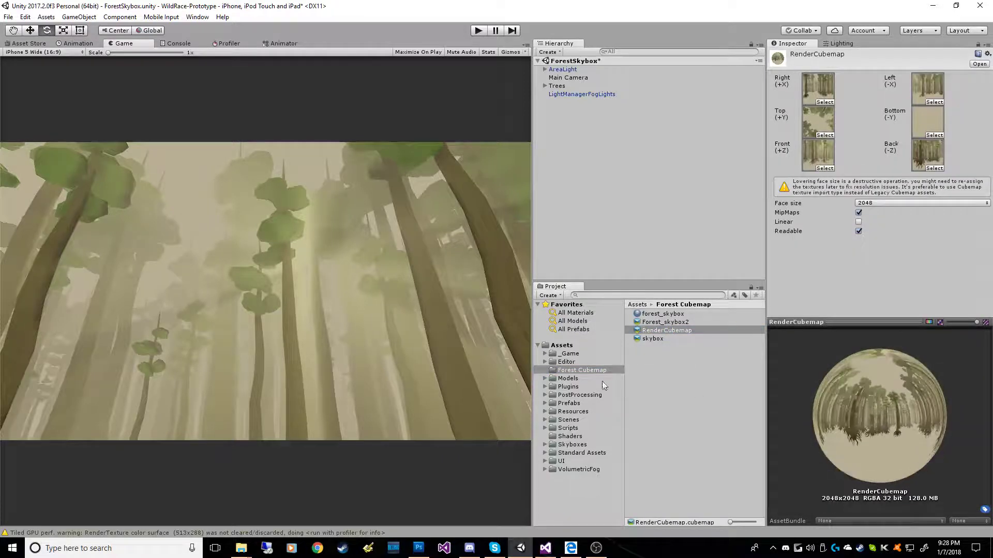
left_click(577, 395)
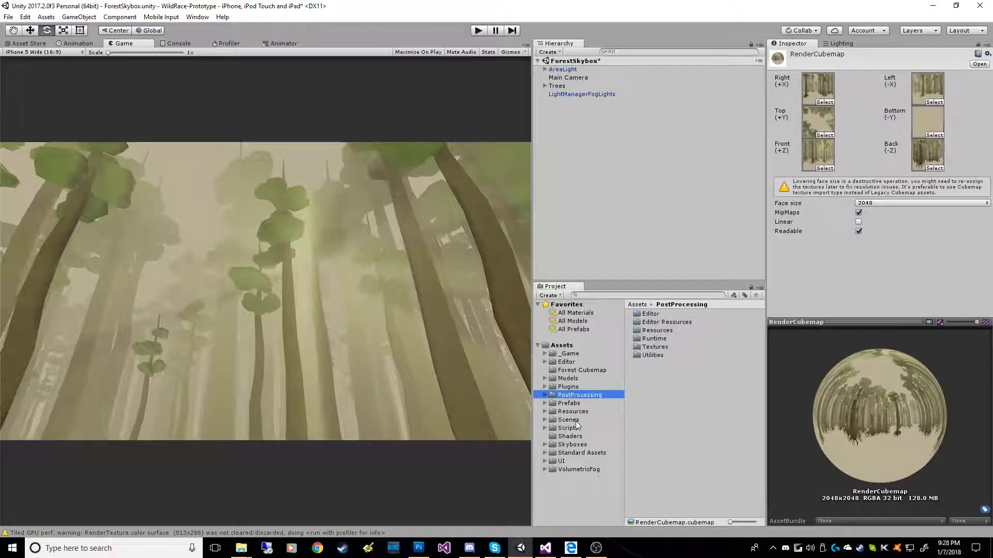
- Open the ForestDemo2 scene from Scenes without saving the current scene
left_click(569, 419)
double_click(668, 330)
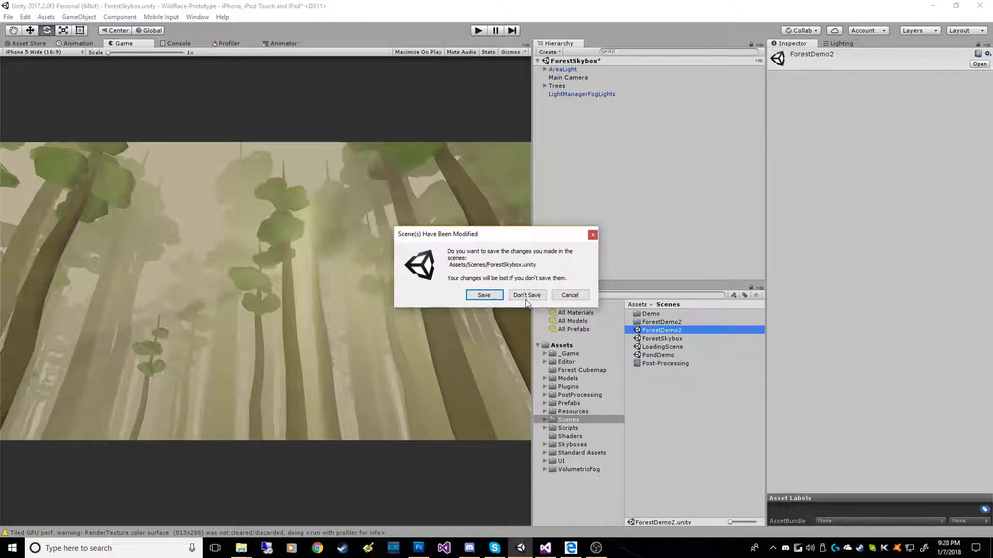
left_click(525, 297)
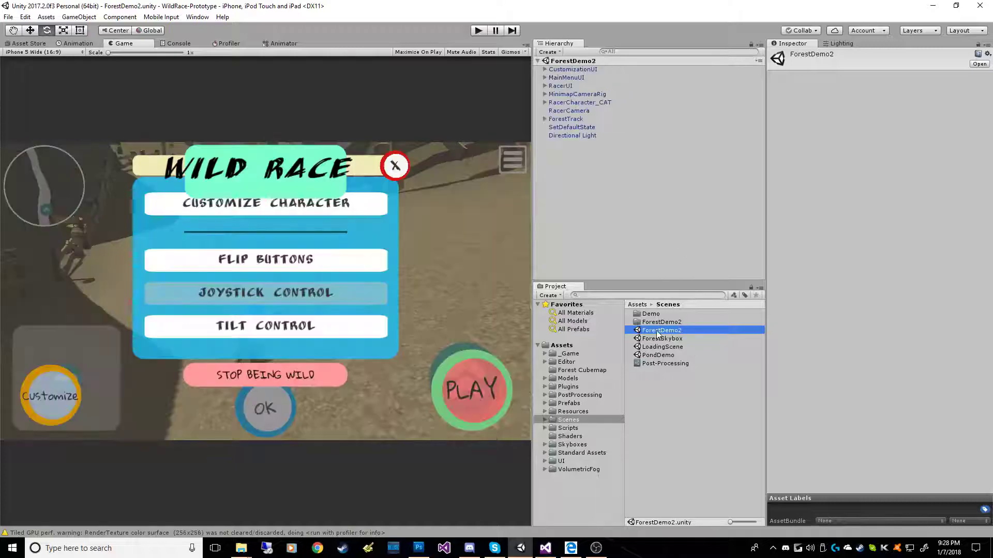
- Assign the Forest_skybox2 cubemap to the forest_skybox material and check it in Lighting settings
left_click(582, 370)
left_click(663, 313)
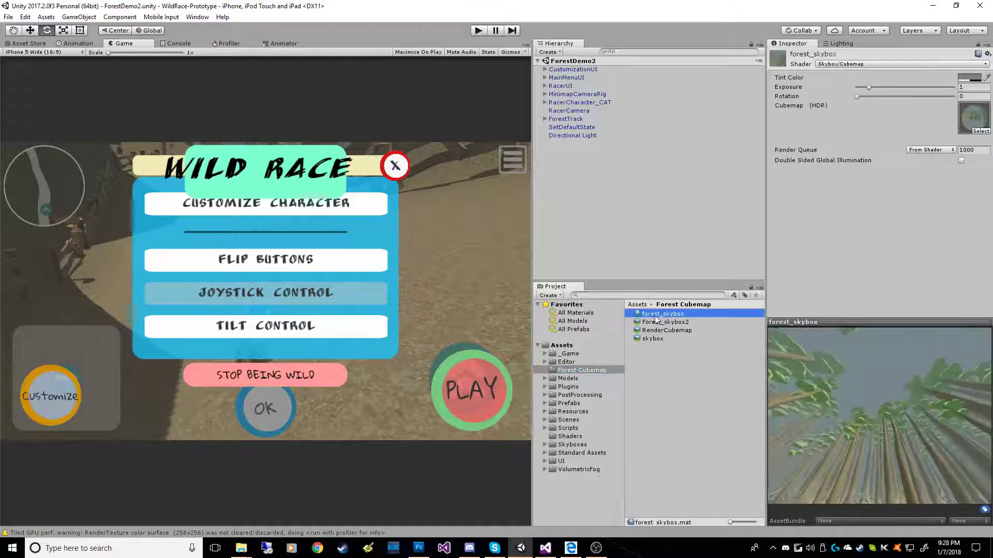
left_click(836, 64)
left_click(970, 163)
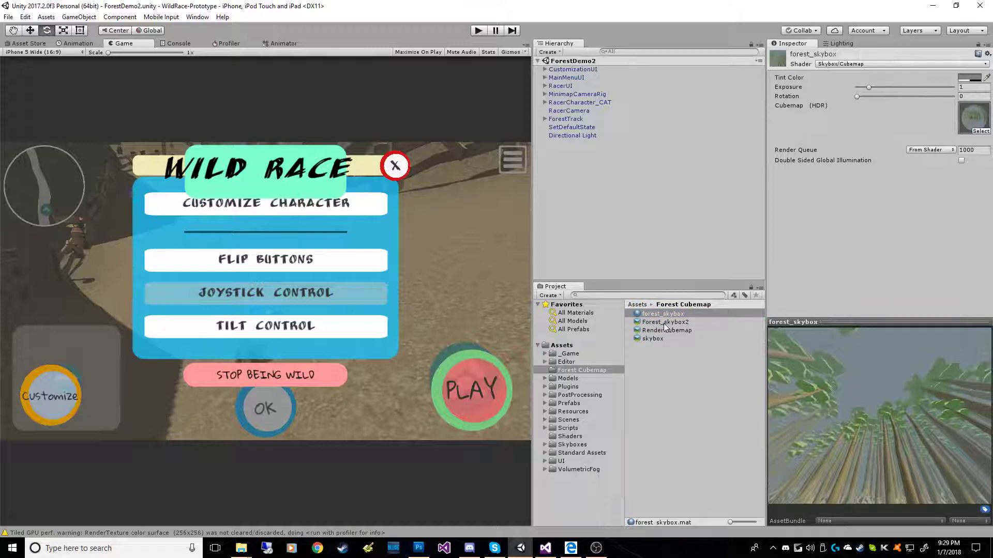
left_click_drag(676, 323, 732, 293)
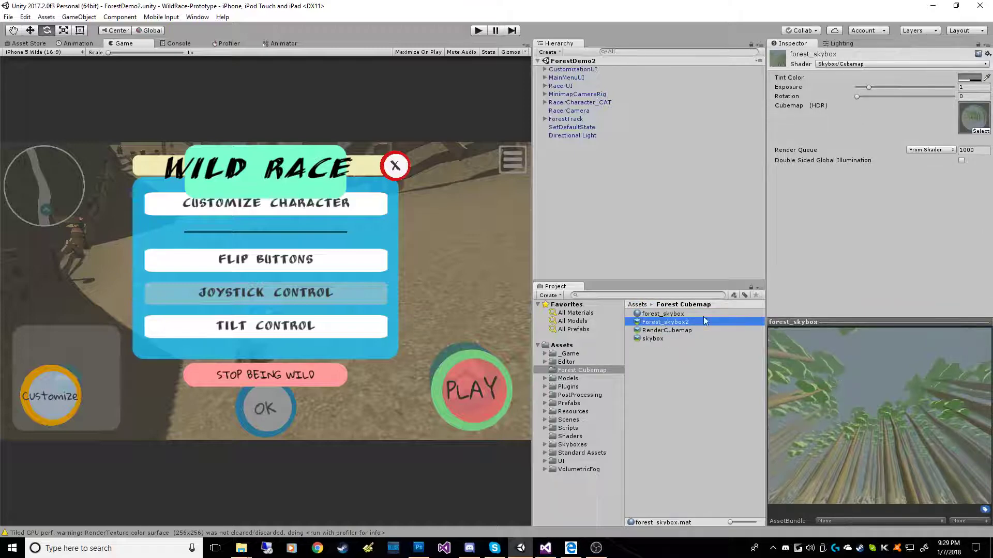
left_click(672, 323)
left_click_drag(674, 327, 973, 128)
left_click(667, 314)
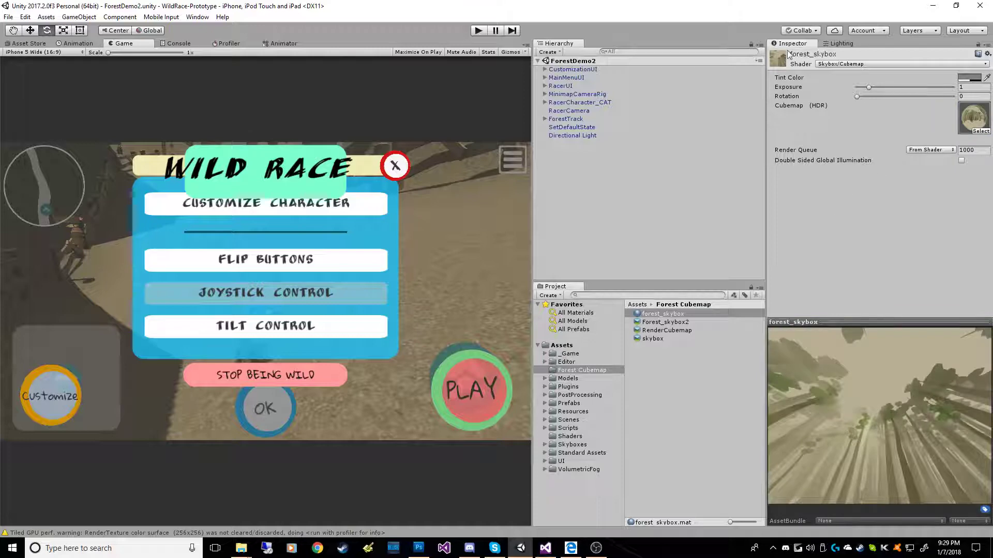
left_click(841, 44)
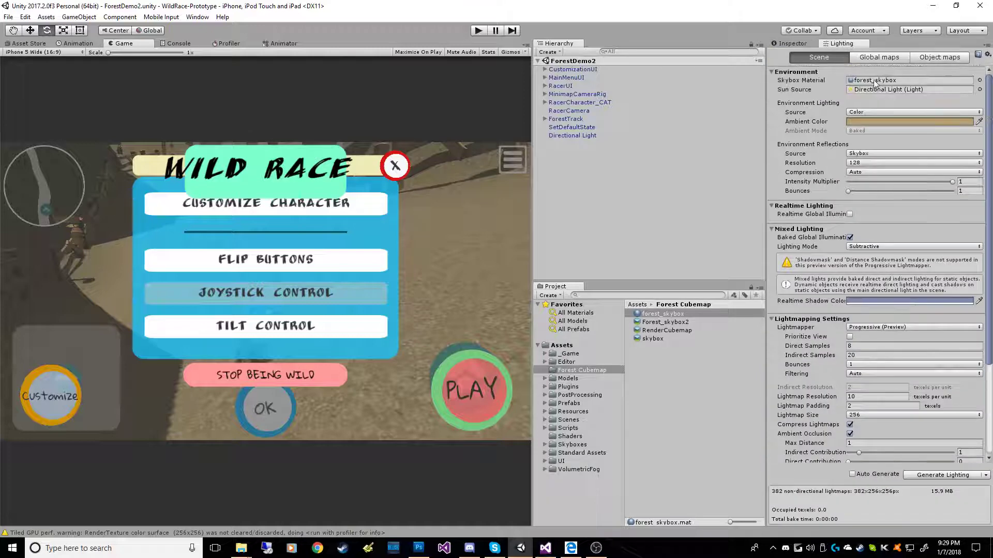
- Inspect the forest_skybox material in an enlarged, rotated preview, then enter Play mode
left_click(792, 44)
left_click_drag(842, 376, 848, 444)
double_click(848, 318)
left_click_drag(430, 121, 827, 52)
left_click(841, 8)
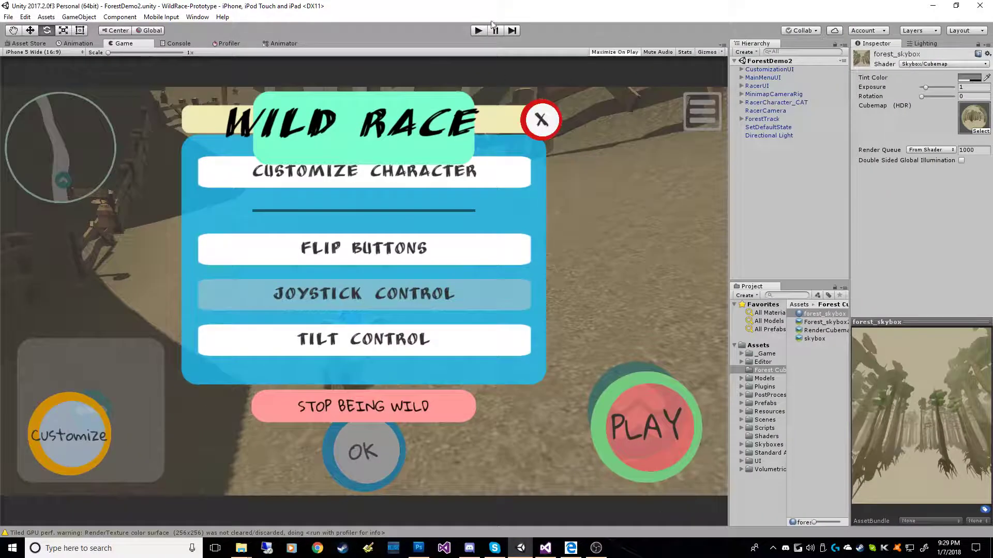
left_click(483, 30)
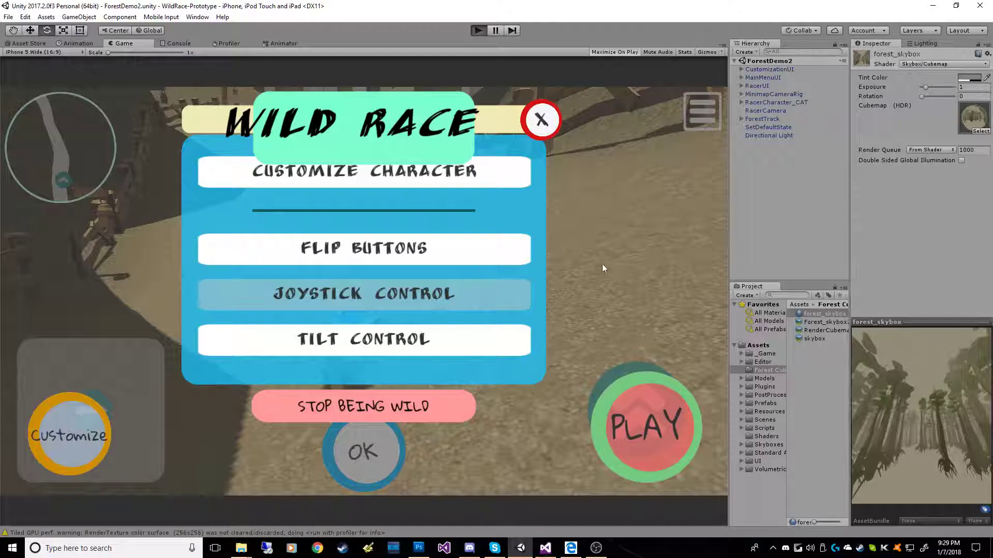
- Maximize the Game view, start the race and steer the cat along the fenced path
key("ctrl+p")
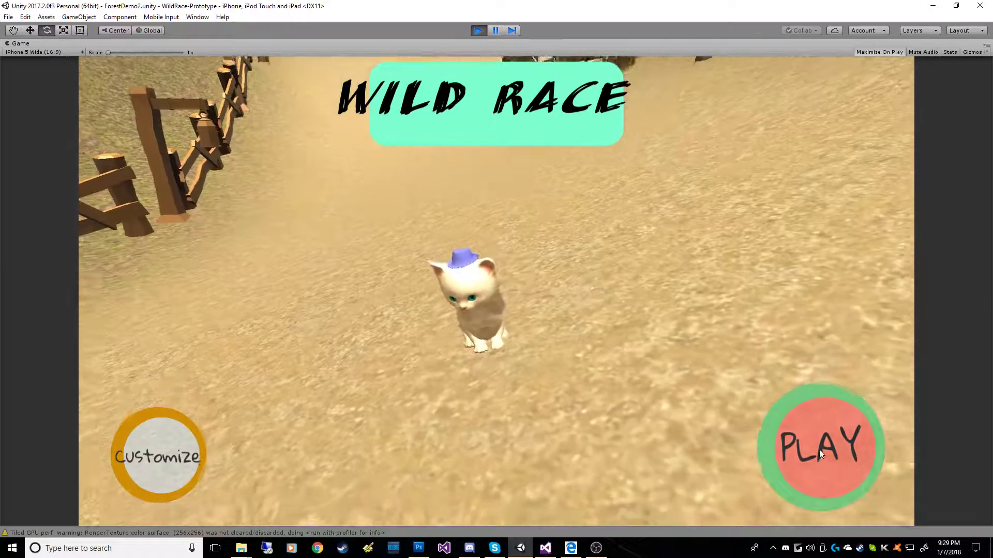
left_click(797, 411)
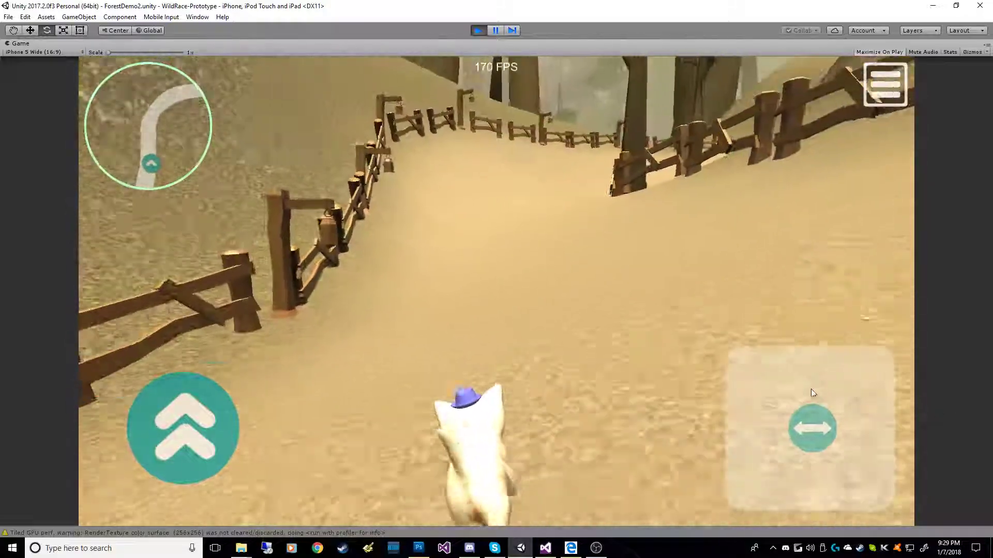
left_click_drag(812, 390, 804, 348)
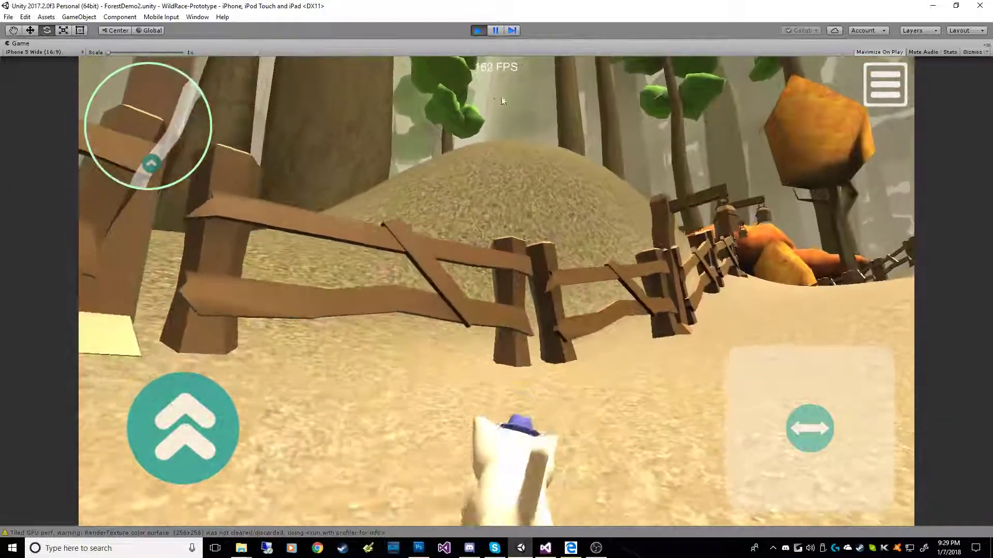
left_click_drag(797, 402, 818, 393)
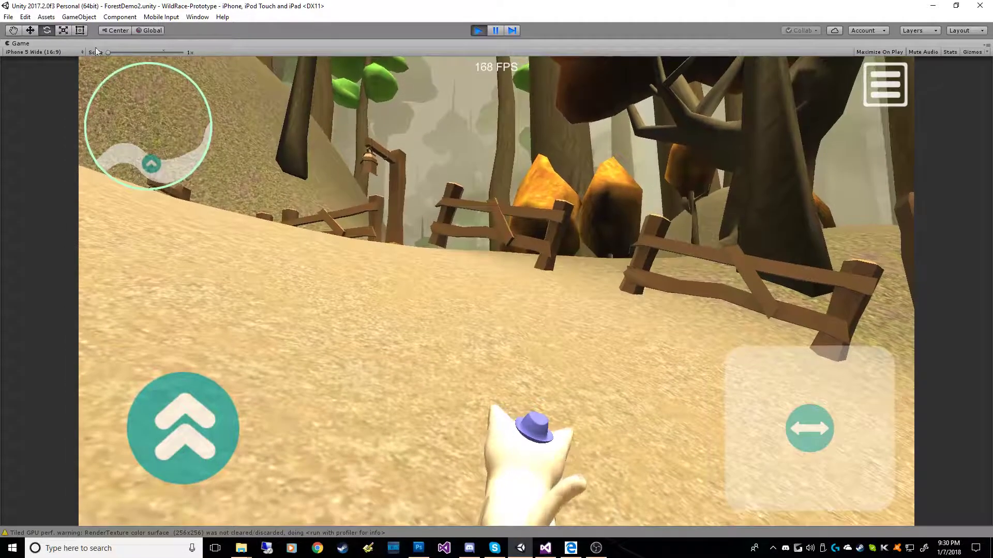
- Open a floating Scene view framed on RacerCharacter_CAT and orbit up toward the forest skybox
double_click(21, 44)
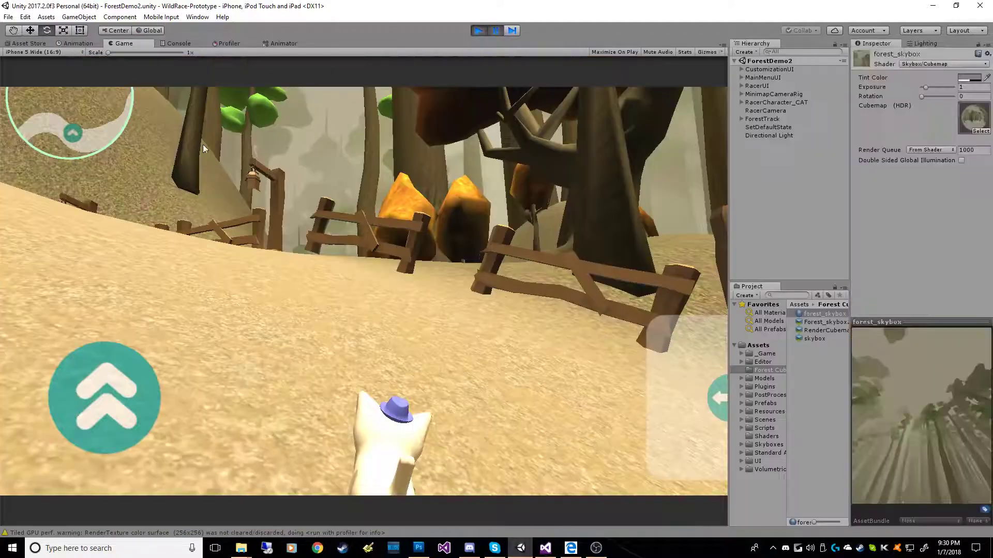
key("ctrl+1")
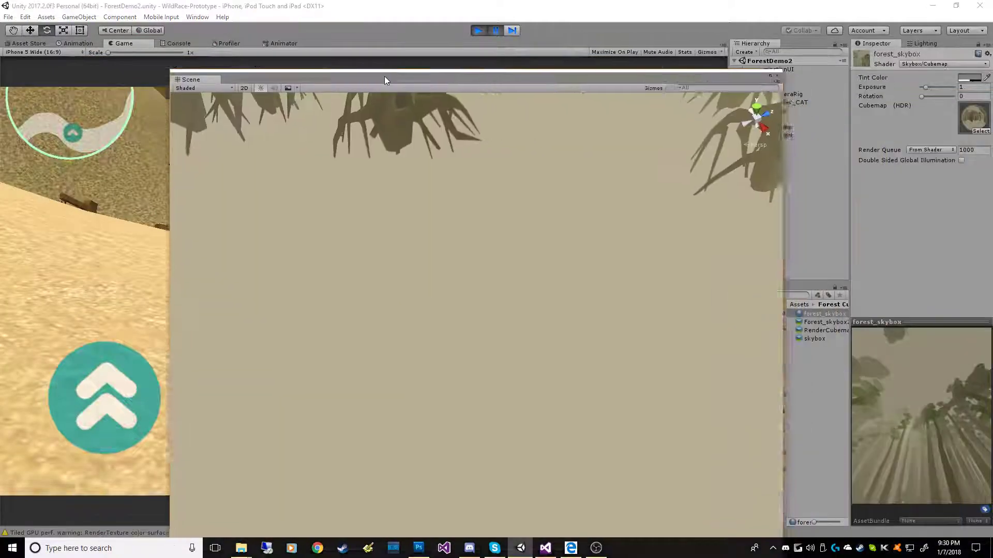
left_click_drag(372, 78, 312, 66)
double_click(803, 102)
key("alt")
left_click_drag(465, 236, 525, 165, "alt")
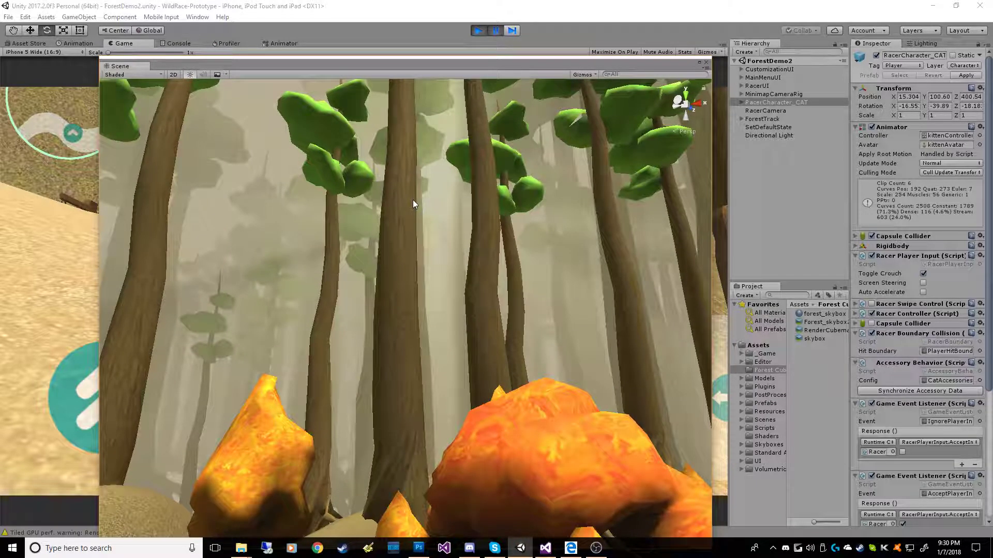